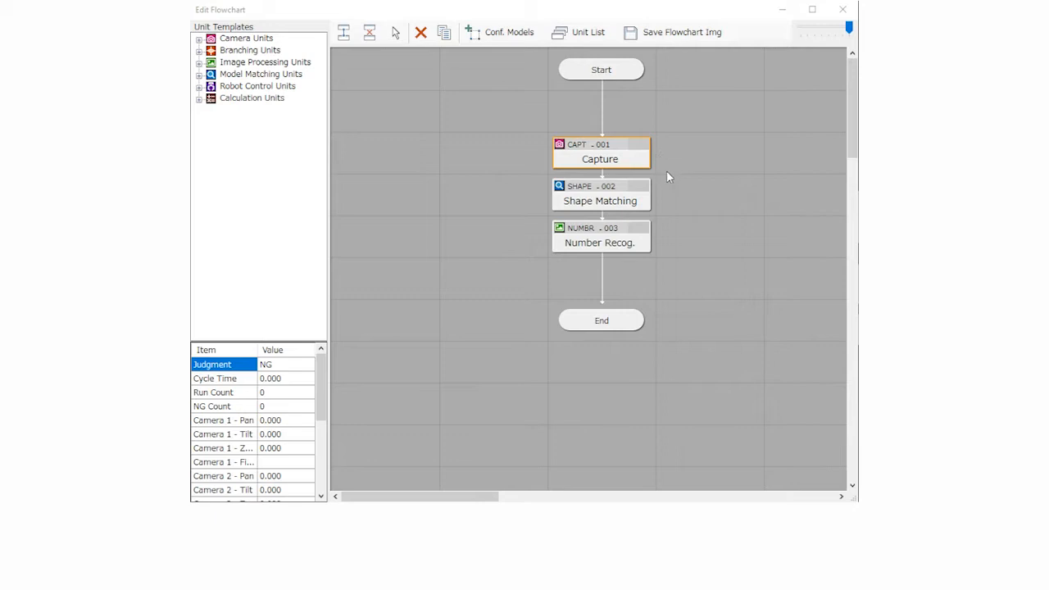
Enable Camera1 in the Capture unit of the flowchart and open its camera configuration
{"action": "double_click", "coordinate": [632, 164]}
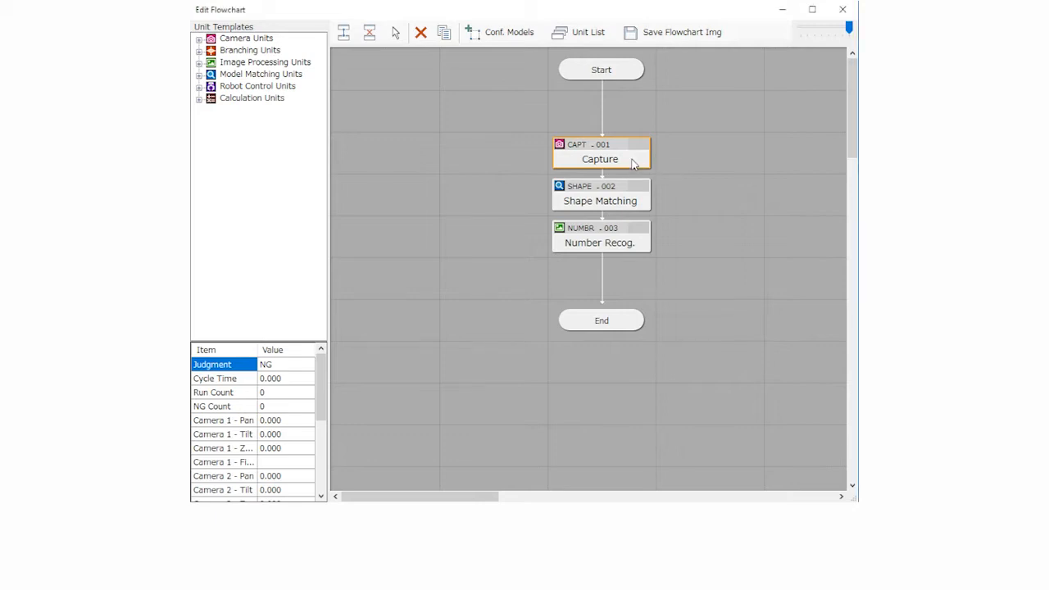
{"action": "left_click", "coordinate": [451, 213]}
{"action": "left_click", "coordinate": [642, 220]}
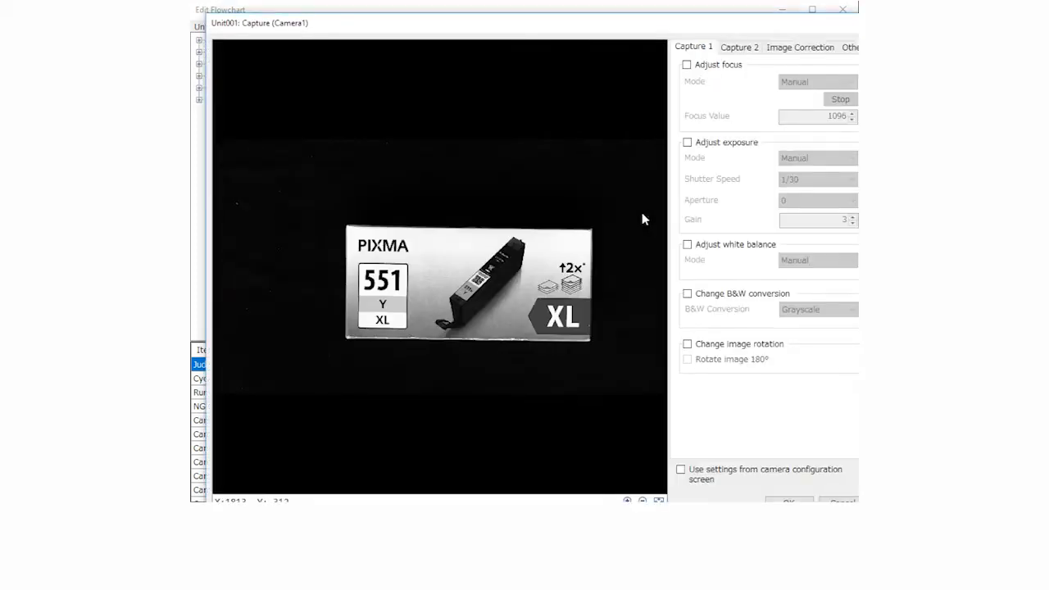
{"action": "left_click_drag", "start_coordinate": [714, 24], "coordinate": [698, 12]}
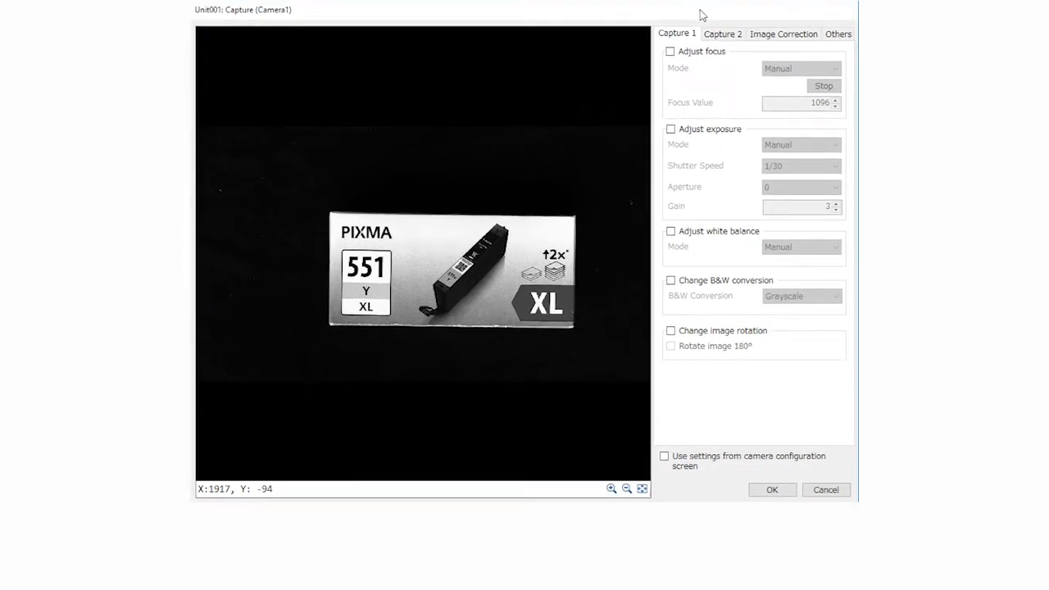
Turn on focus adjustment for Camera1 and refocus it on the ink cartridge box
{"action": "left_click", "coordinate": [670, 52]}
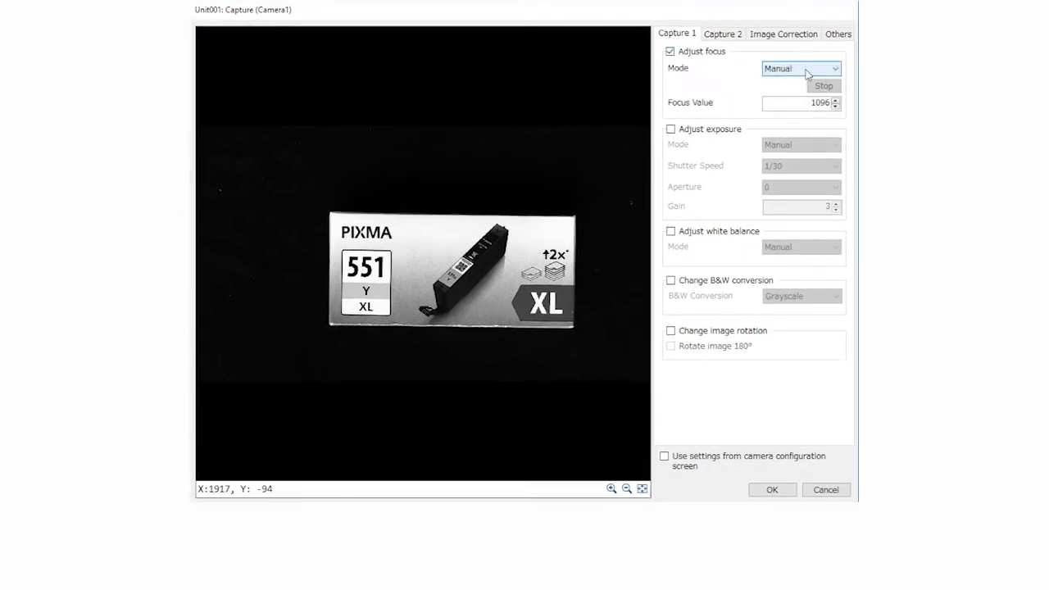
{"action": "left_click", "coordinate": [808, 70]}
{"action": "left_click", "coordinate": [791, 89]}
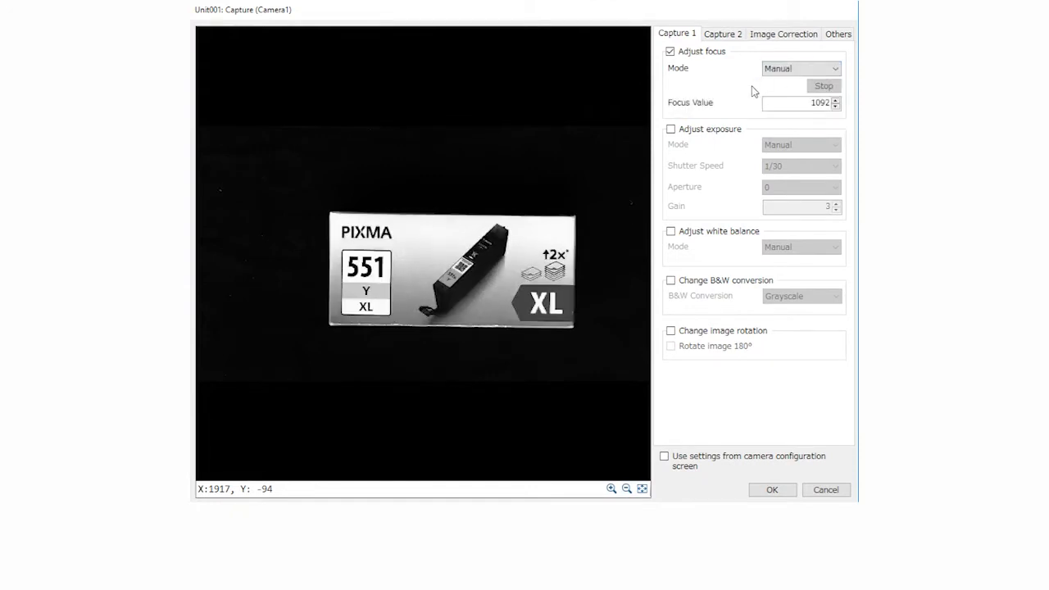
Turn on exposure adjustment for Camera1 and set the shutter speed to 1/48
{"action": "left_click", "coordinate": [671, 128]}
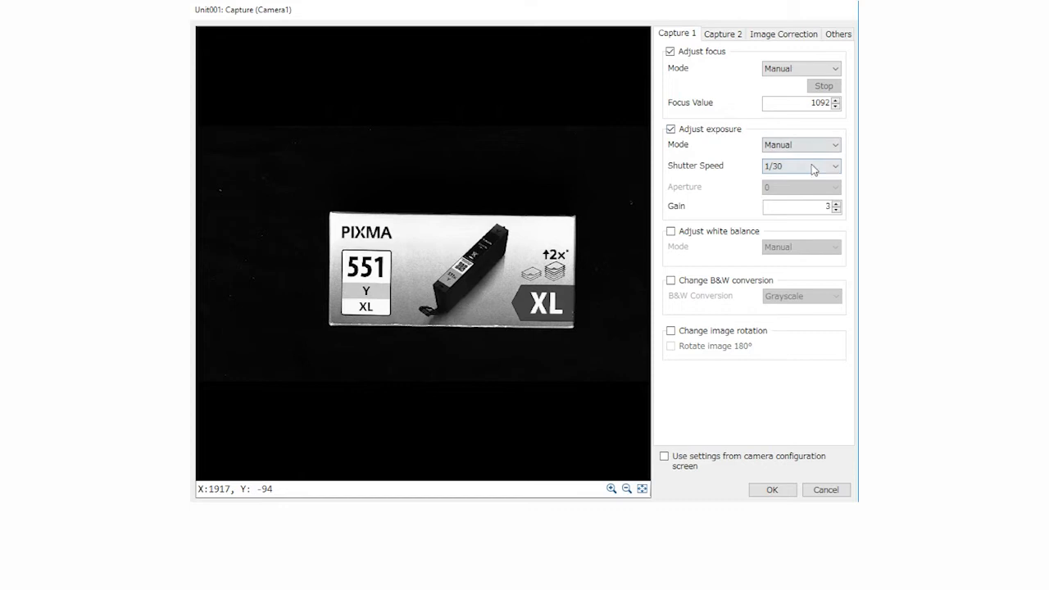
{"action": "left_click", "coordinate": [814, 170]}
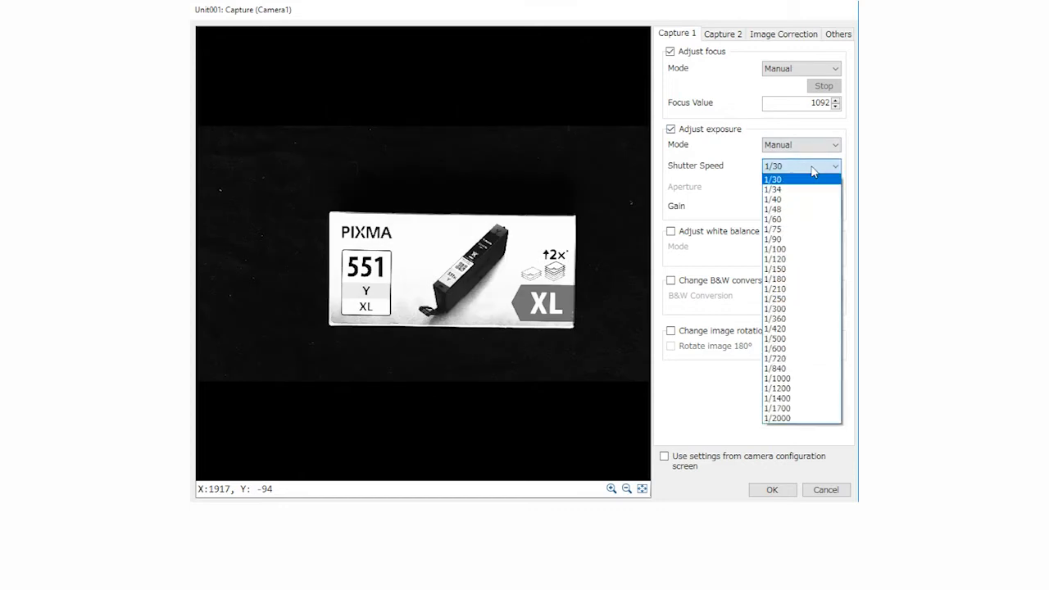
{"action": "left_click", "coordinate": [785, 204]}
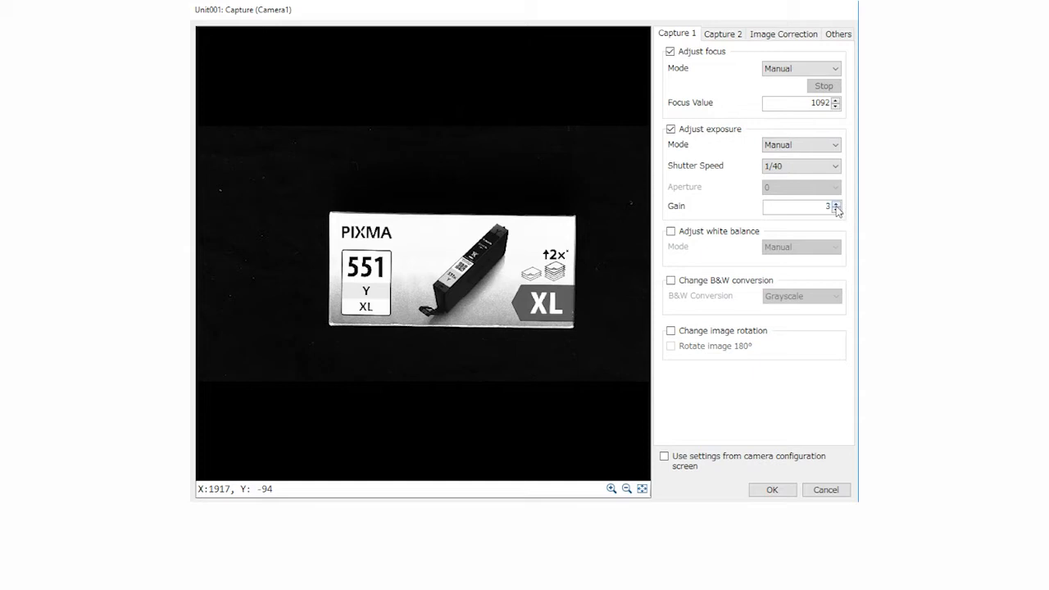
{"action": "left_click", "coordinate": [801, 167]}
{"action": "left_click", "coordinate": [786, 210]}
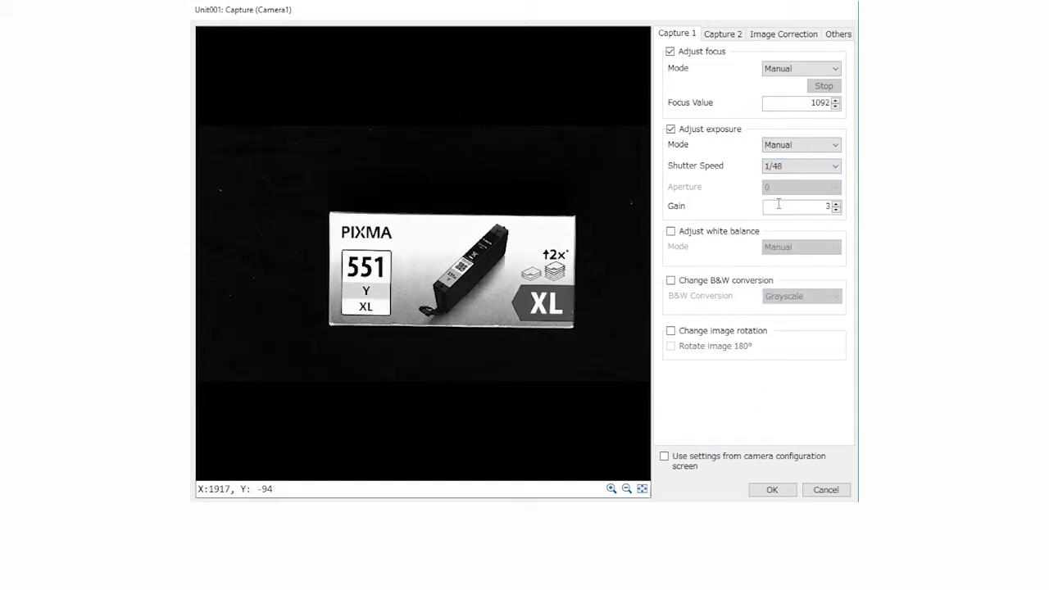
Add a master image, register a fresh Camera1 capture of the box in it, and accept the Capture unit settings
{"action": "left_click", "coordinate": [840, 35]}
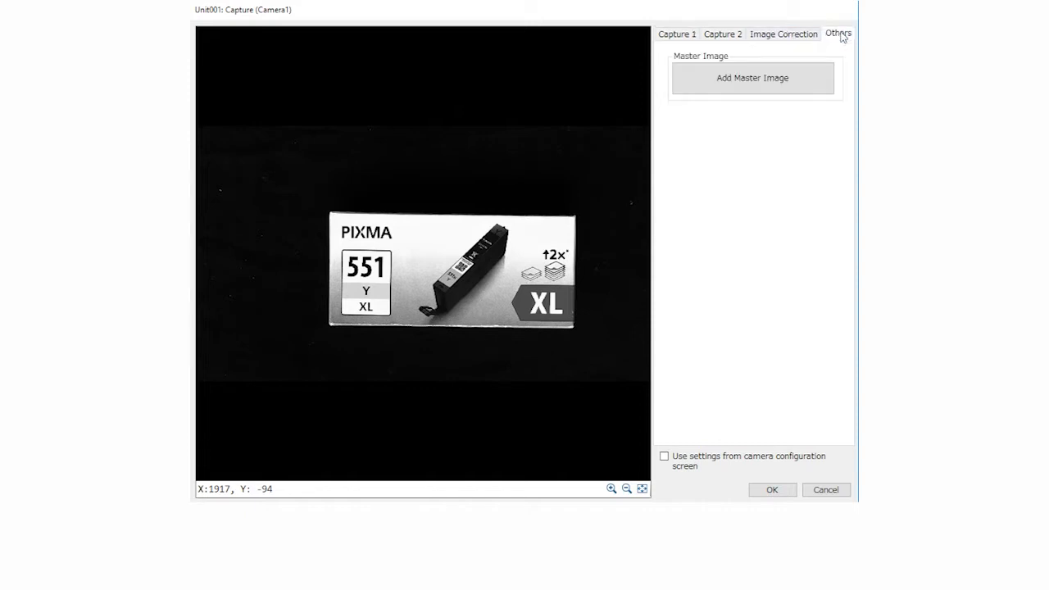
{"action": "left_click", "coordinate": [753, 80]}
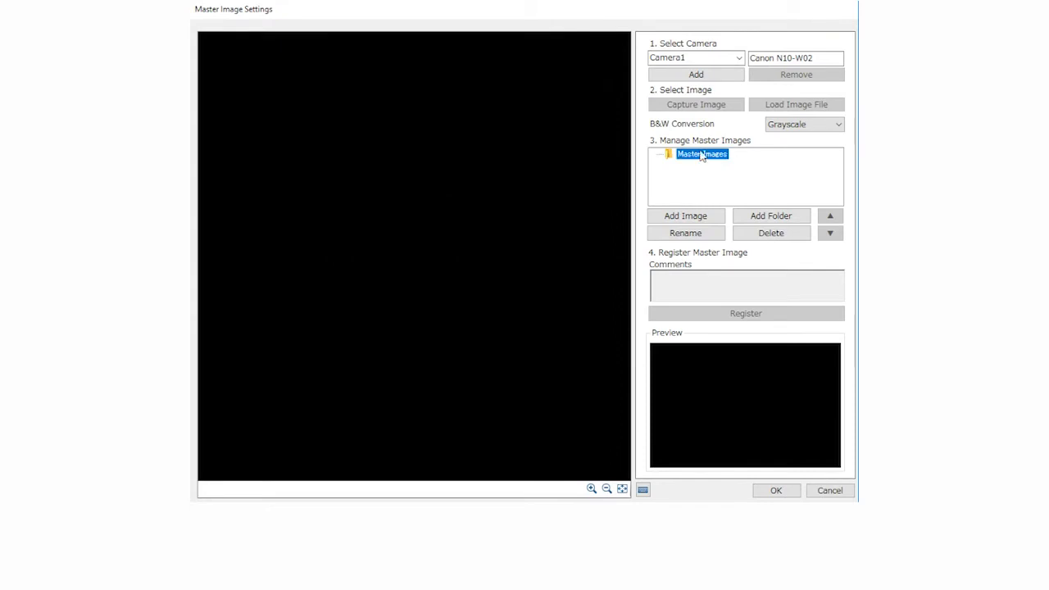
{"action": "left_click", "coordinate": [697, 217]}
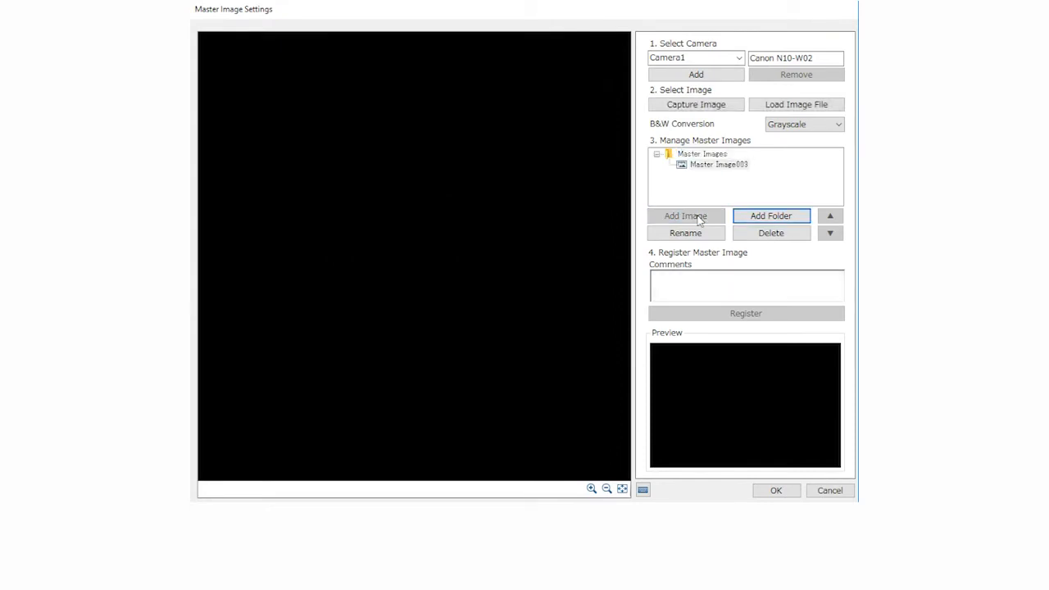
{"action": "left_click", "coordinate": [718, 167]}
{"action": "left_click", "coordinate": [710, 109]}
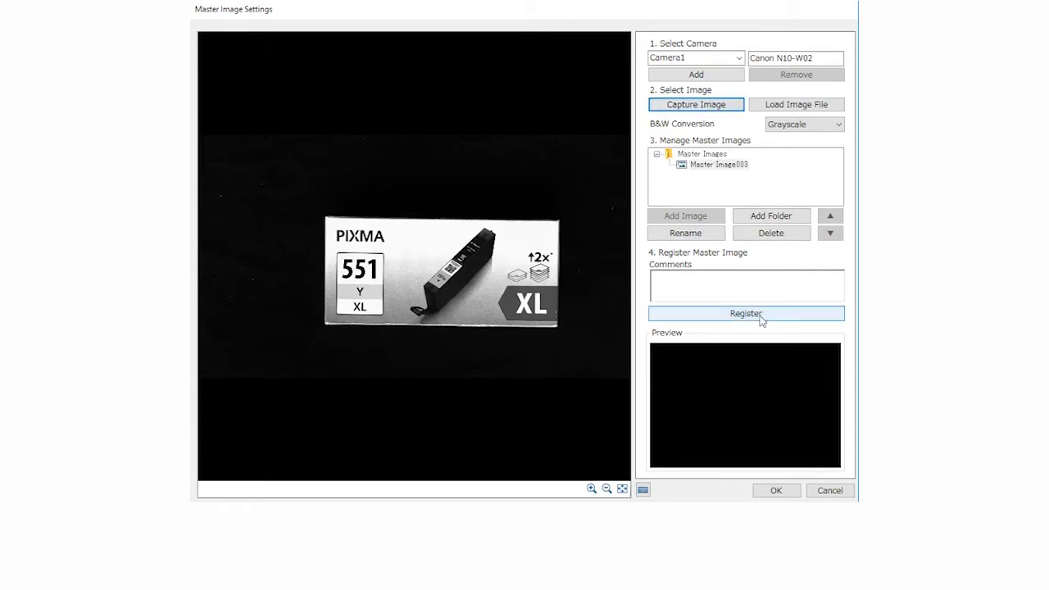
{"action": "left_click", "coordinate": [759, 315]}
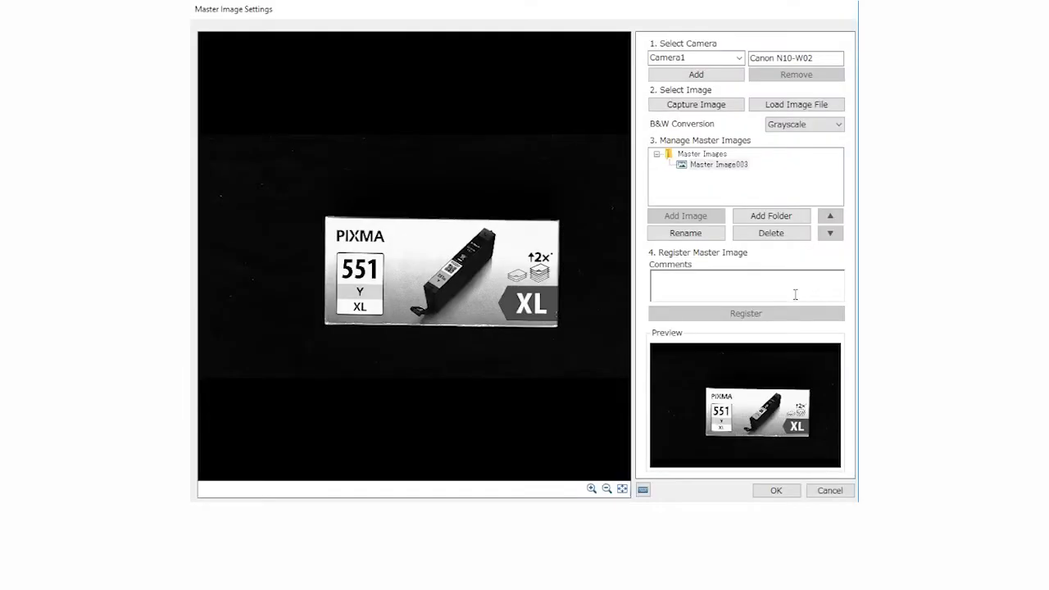
{"action": "left_click", "coordinate": [779, 492]}
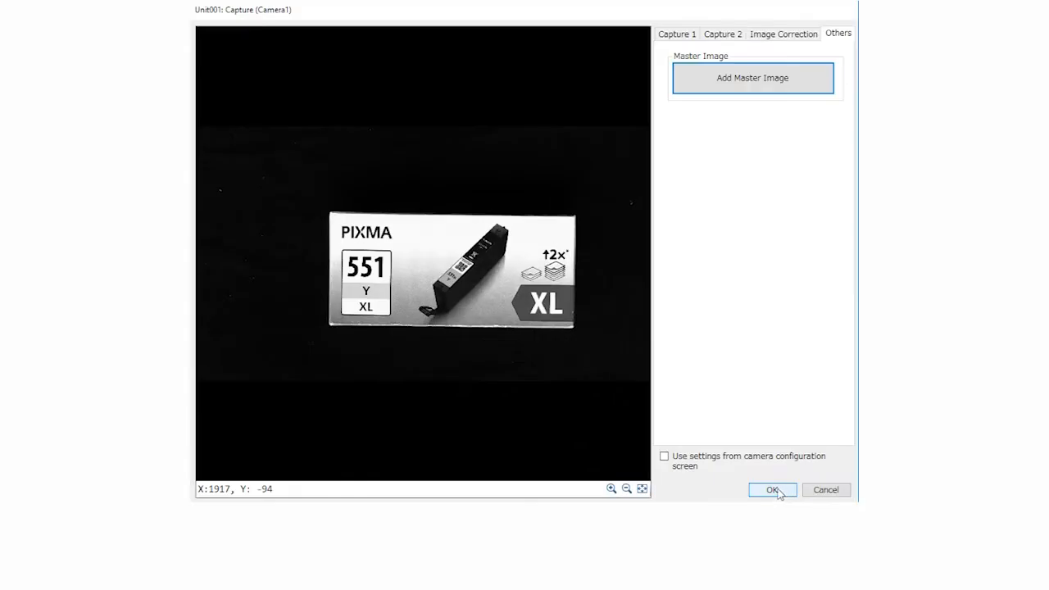
{"action": "left_click", "coordinate": [774, 490]}
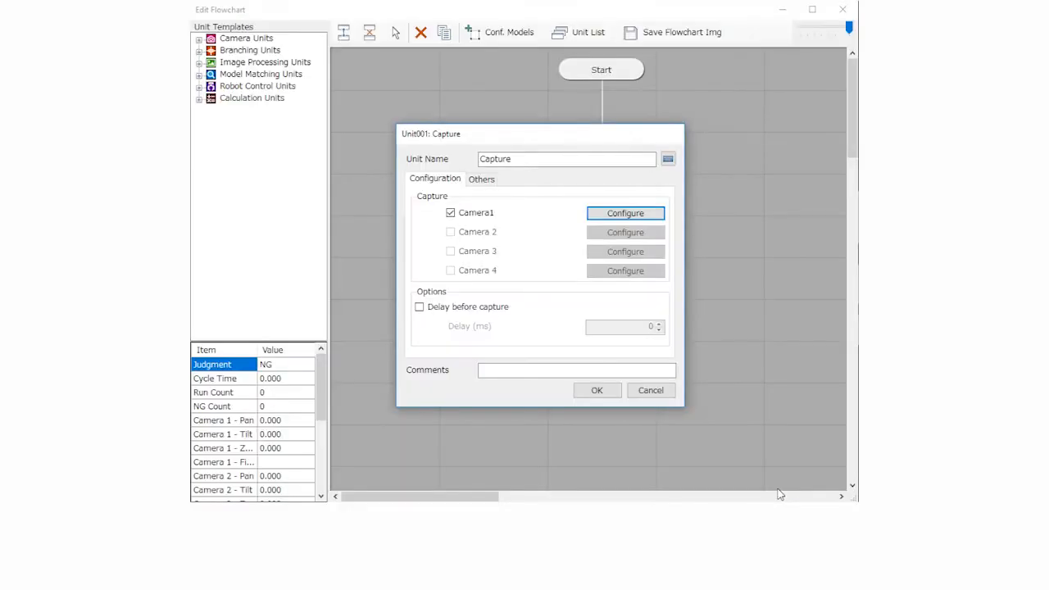
{"action": "left_click", "coordinate": [597, 390]}
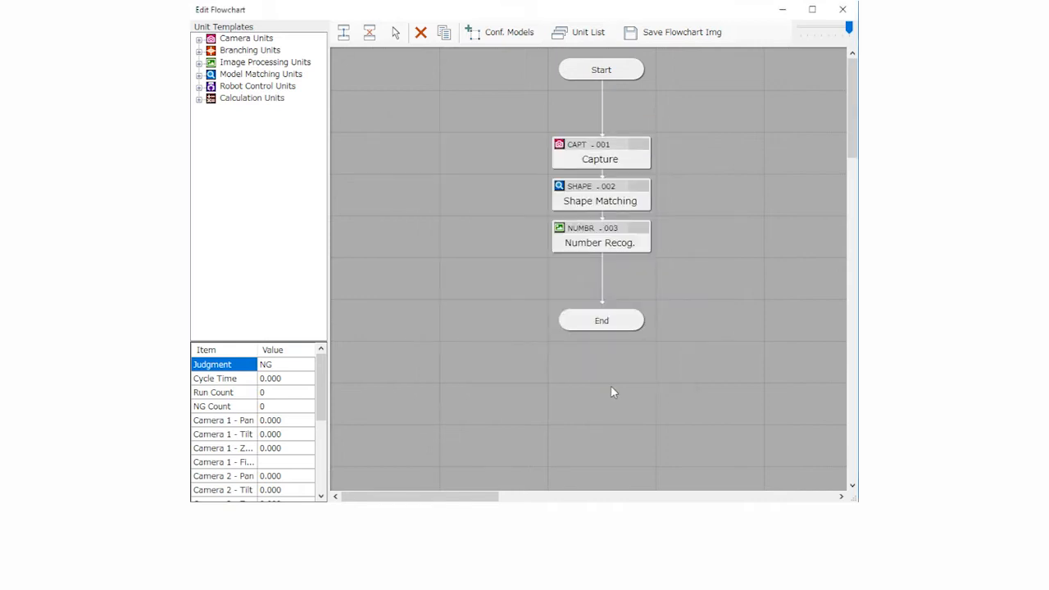
Add a Shape Model to the flowchart's matching models and open it for editing
{"action": "left_click", "coordinate": [529, 40]}
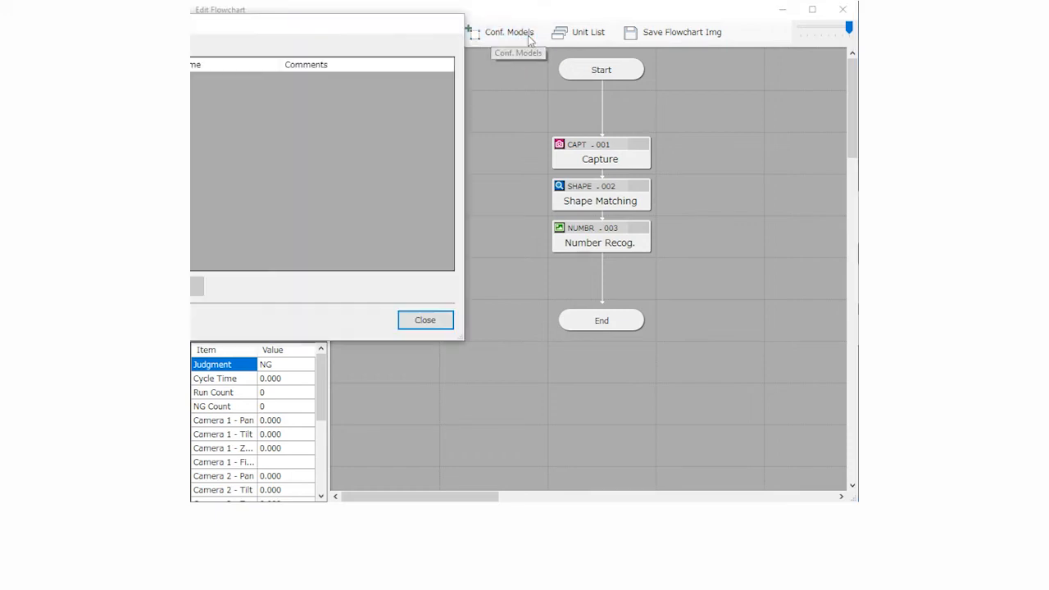
{"action": "left_click_drag", "start_coordinate": [363, 28], "coordinate": [614, 85]}
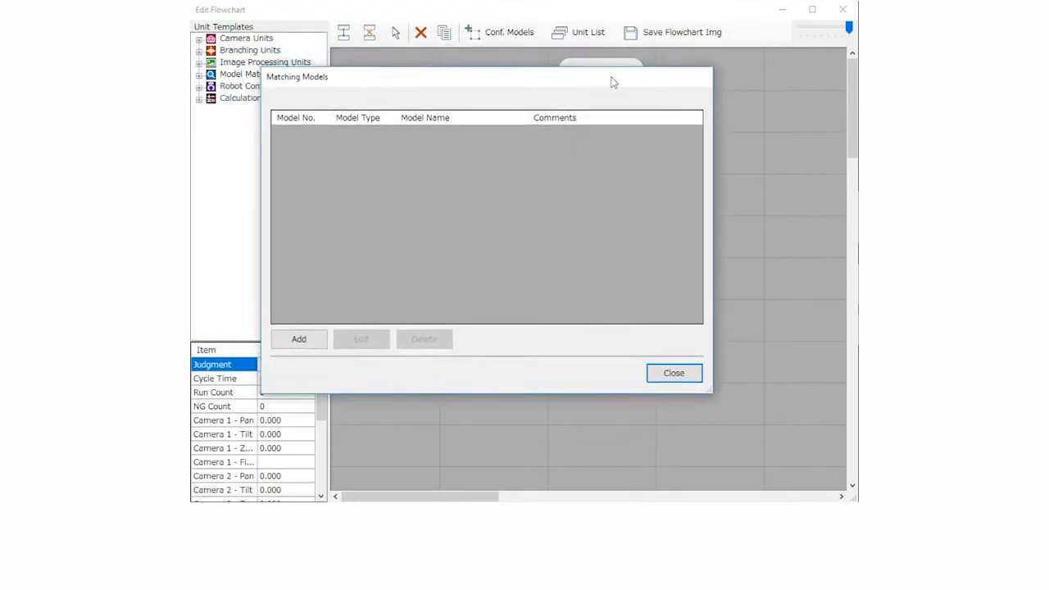
{"action": "left_click", "coordinate": [311, 339]}
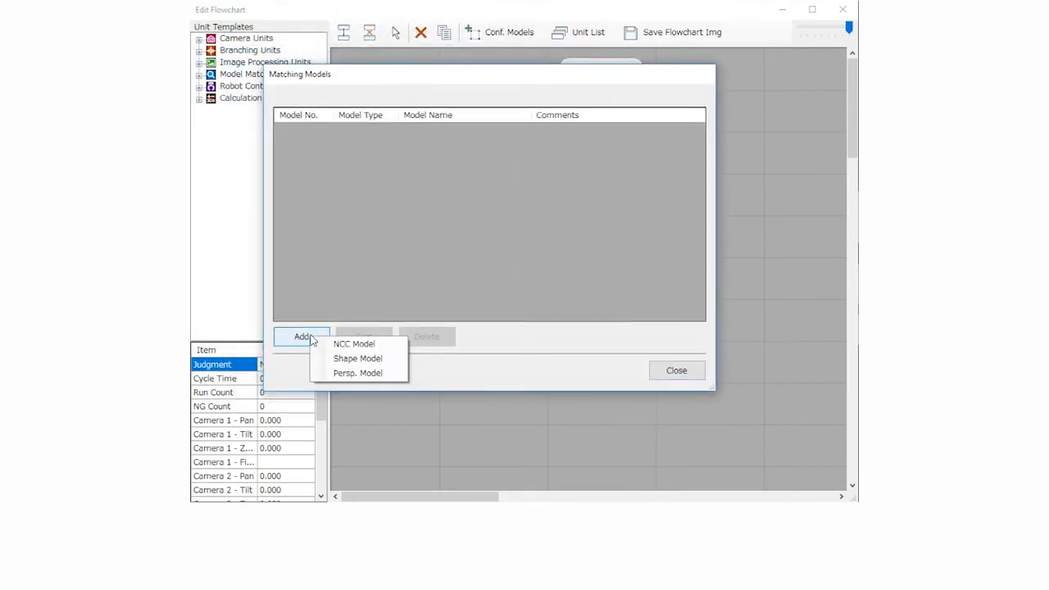
{"action": "left_click", "coordinate": [368, 366]}
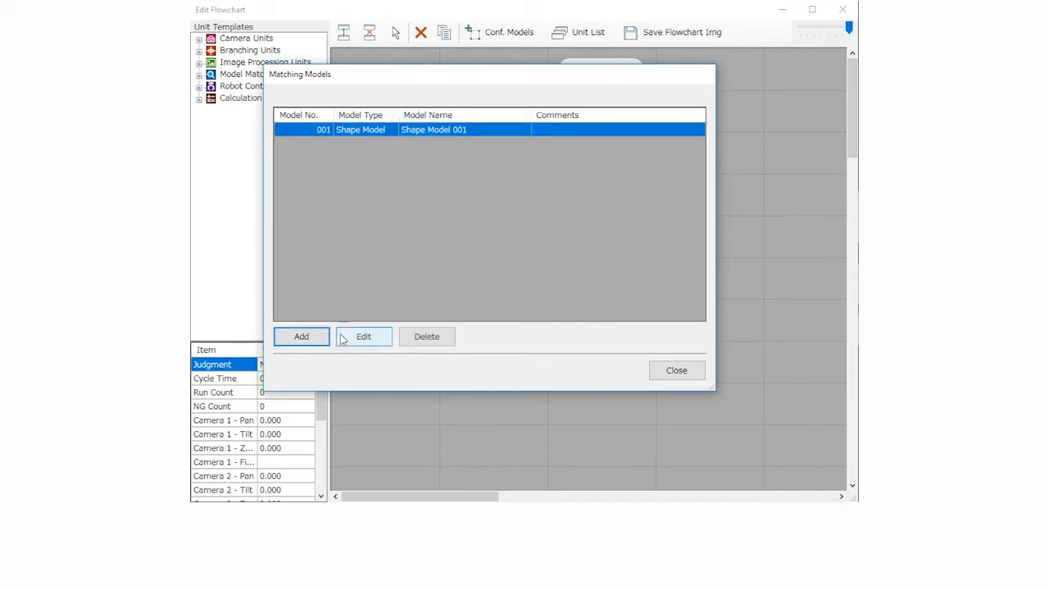
{"action": "left_click", "coordinate": [365, 342]}
{"action": "left_click_drag", "start_coordinate": [516, 21], "coordinate": [506, 10]}
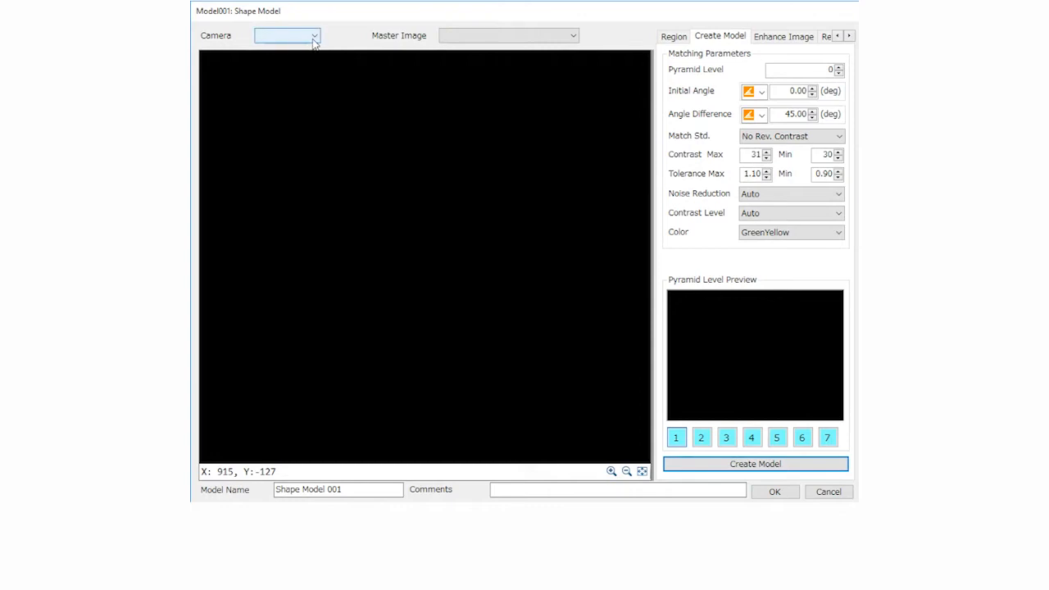
Set the shape model's source to Camera1 with Master Image003
{"action": "left_click", "coordinate": [313, 36]}
{"action": "left_click", "coordinate": [293, 49]}
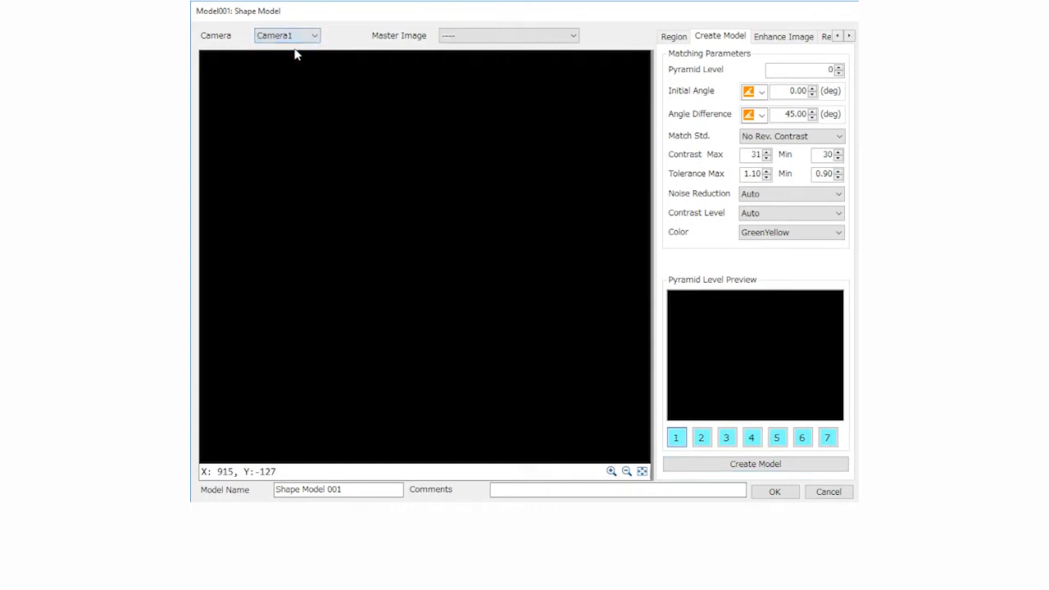
{"action": "left_click", "coordinate": [536, 43]}
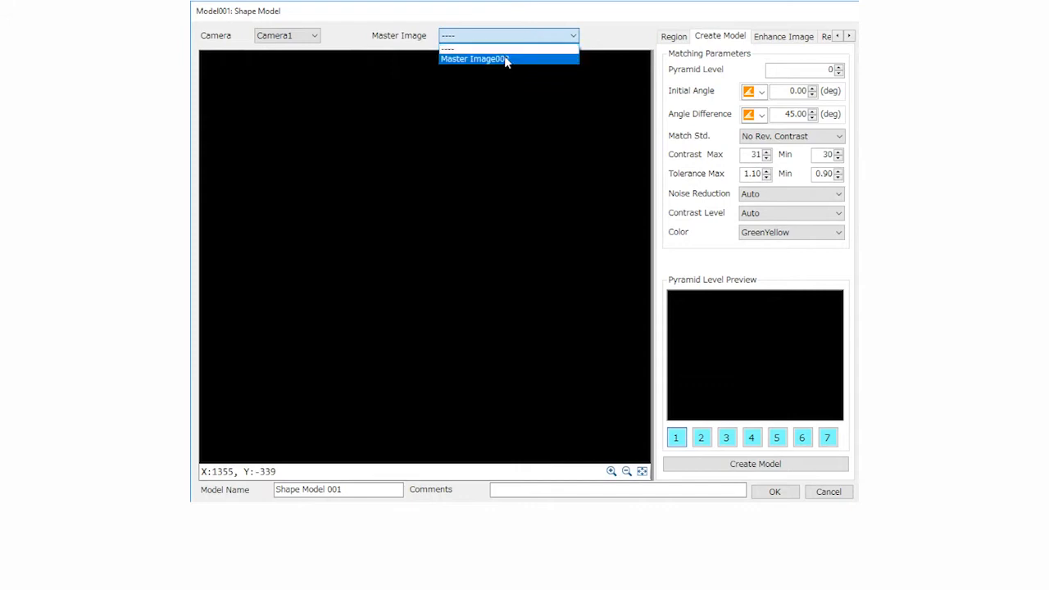
{"action": "left_click", "coordinate": [505, 58]}
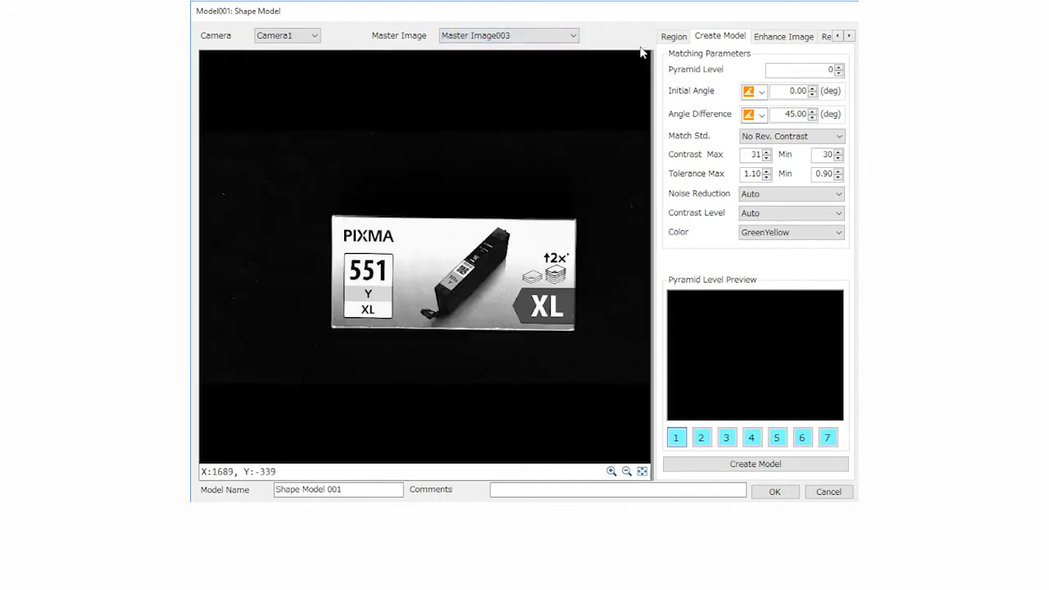
Draw a rectangular model region about 220 by 70 pixels around the PIXMA lettering and check its outline up close
{"action": "left_click", "coordinate": [675, 38]}
{"action": "left_click", "coordinate": [751, 104]}
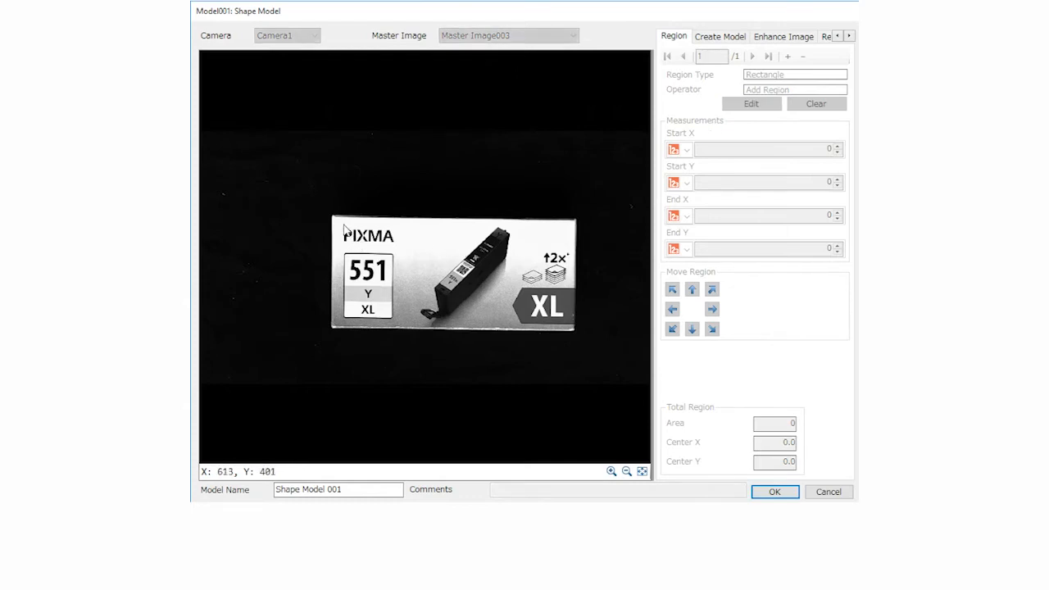
{"action": "left_click_drag", "start_coordinate": [343, 231], "coordinate": [397, 251]}
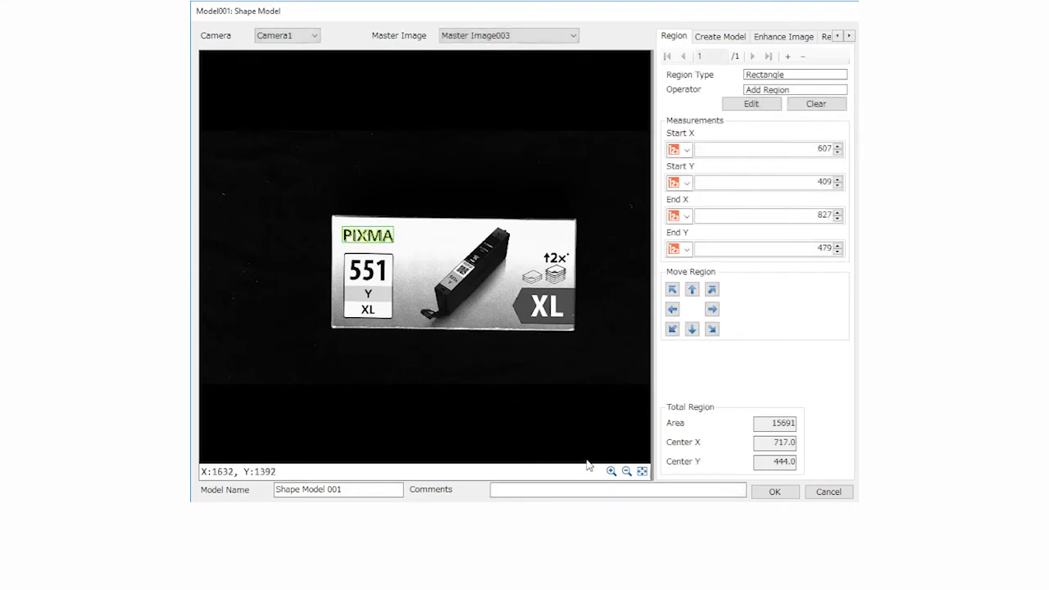
{"action": "left_click", "coordinate": [612, 472]}
{"action": "left_click", "coordinate": [612, 472]}
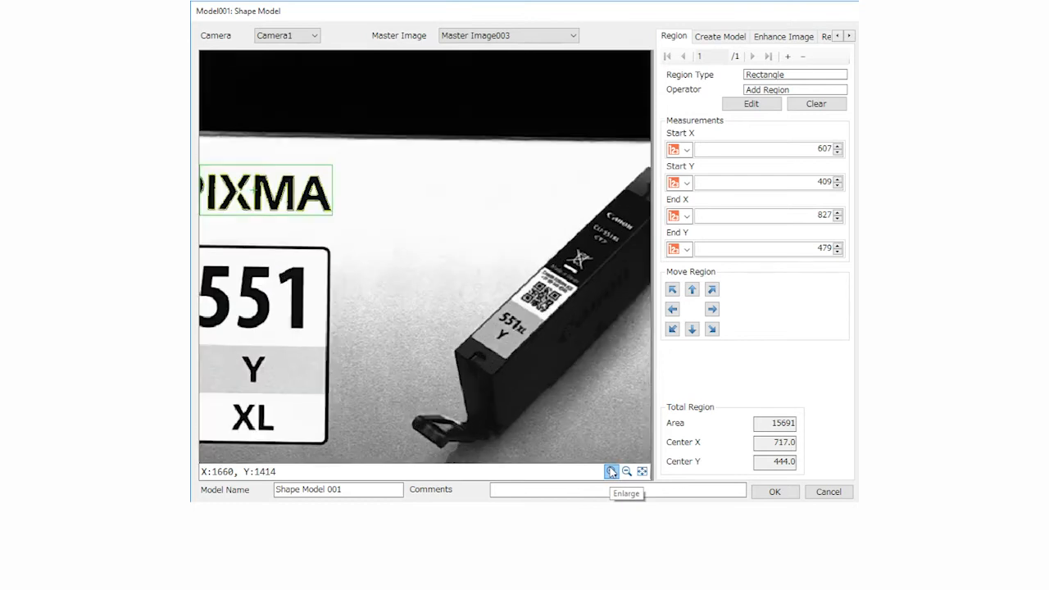
{"action": "left_click_drag", "start_coordinate": [448, 303], "coordinate": [503, 335]}
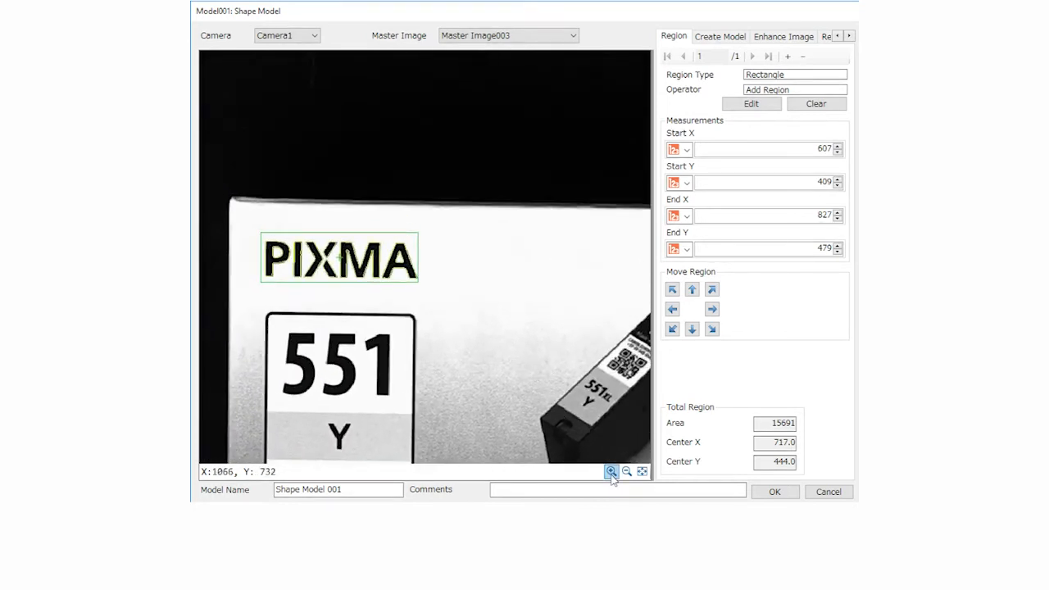
{"action": "left_click", "coordinate": [612, 472]}
{"action": "left_click_drag", "start_coordinate": [436, 382], "coordinate": [513, 374]}
Set the matching parameters to an initial angle of -90 degrees and an angle difference of 180 degrees
{"action": "left_click", "coordinate": [723, 38]}
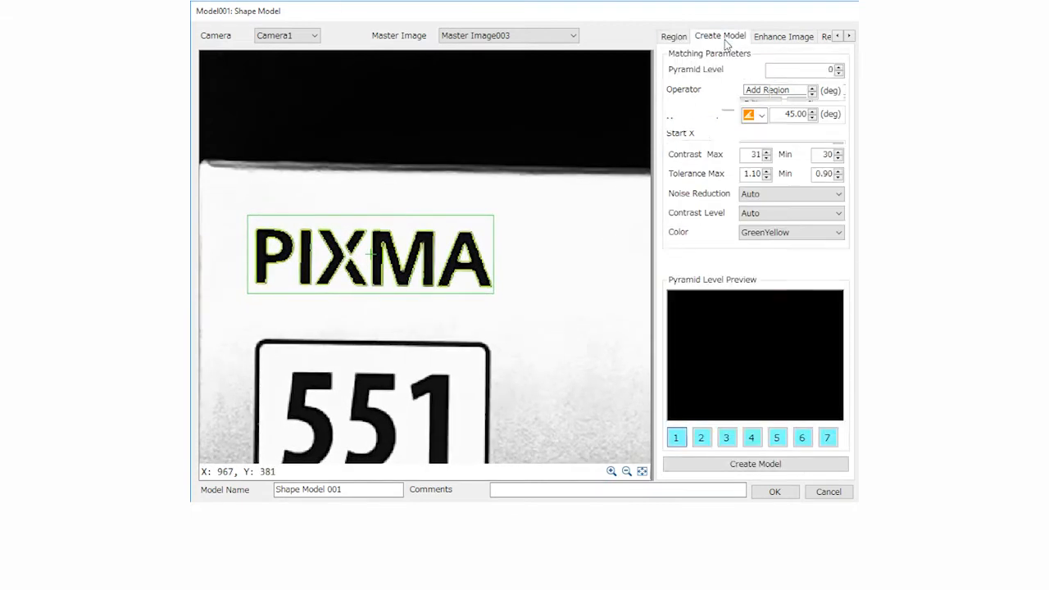
{"action": "double_click", "coordinate": [789, 91]}
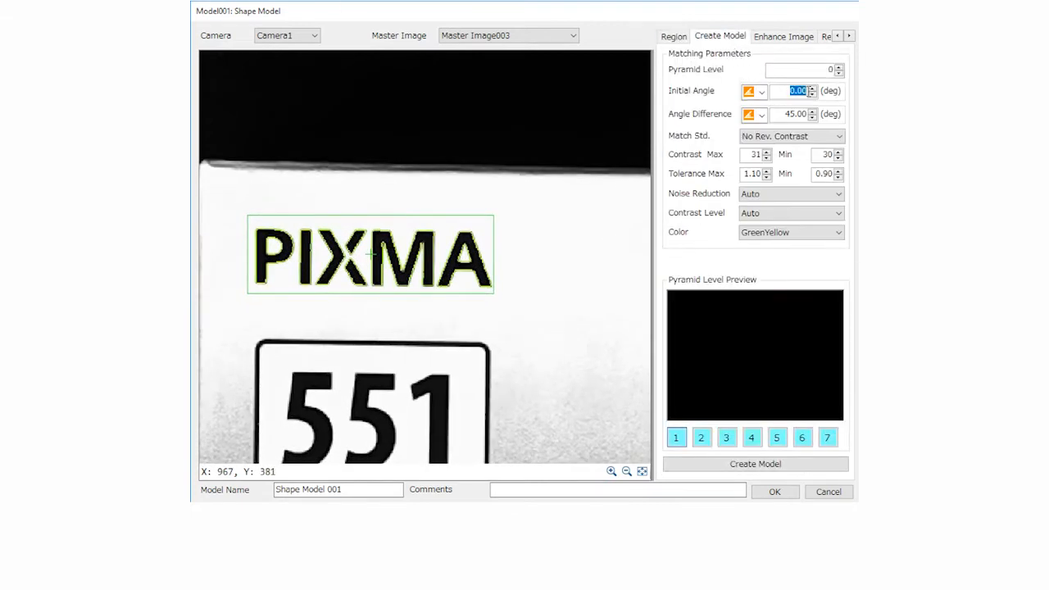
{"action": "type", "text": "-9"}
{"action": "left_click_drag", "start_coordinate": [782, 113], "coordinate": [811, 116]}
{"action": "type", "text": "180"}
{"action": "key", "text": "Tab"}
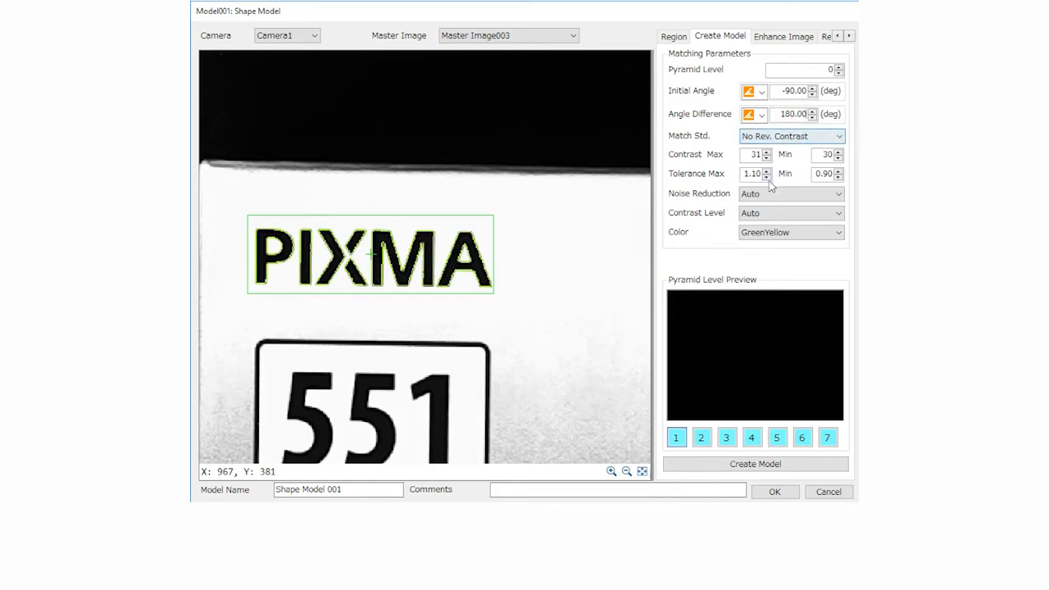
Create the shape model from the PIXMA region and accept the model settings
{"action": "left_click", "coordinate": [767, 465]}
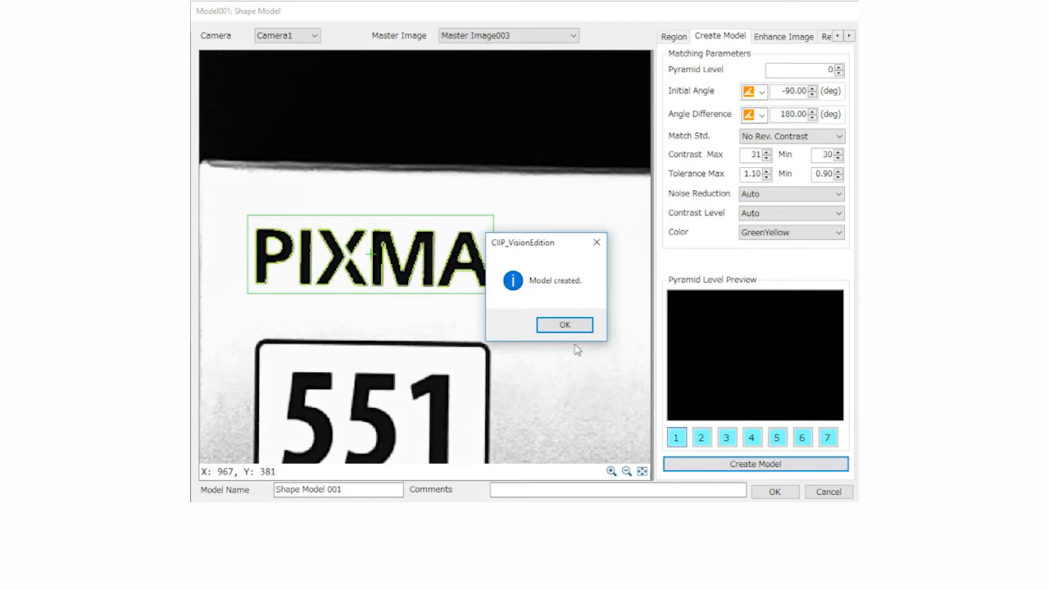
{"action": "left_click", "coordinate": [563, 325]}
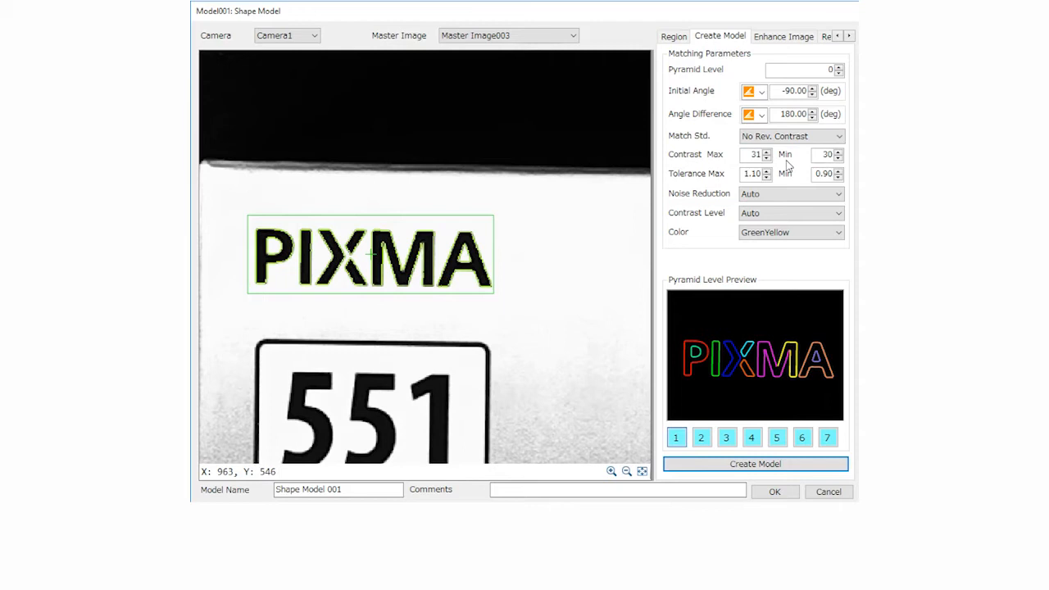
{"action": "left_click", "coordinate": [775, 464]}
{"action": "left_click", "coordinate": [774, 493]}
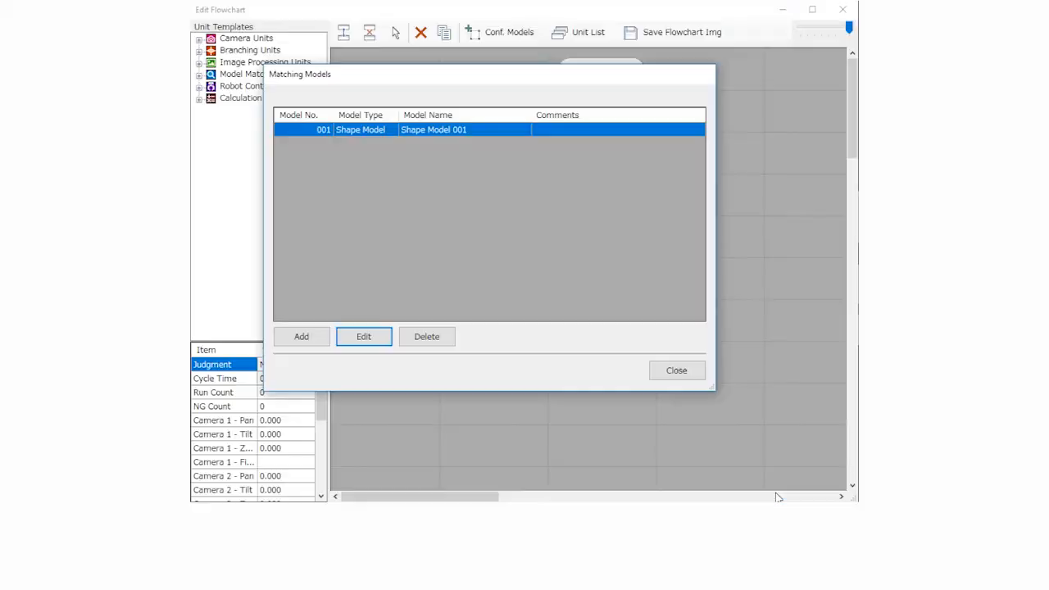
Close the matching models and set the Shape Matching unit's master image to Master Image003 and its target image to 001: Capture
{"action": "left_click", "coordinate": [677, 371]}
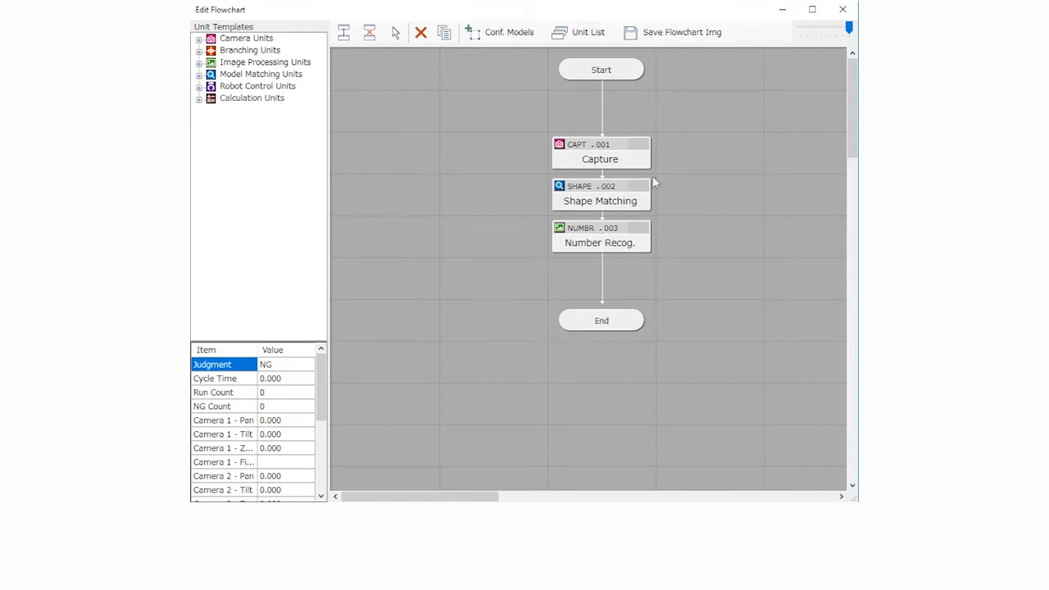
{"action": "double_click", "coordinate": [635, 201]}
{"action": "left_click_drag", "start_coordinate": [584, 27], "coordinate": [569, 13]}
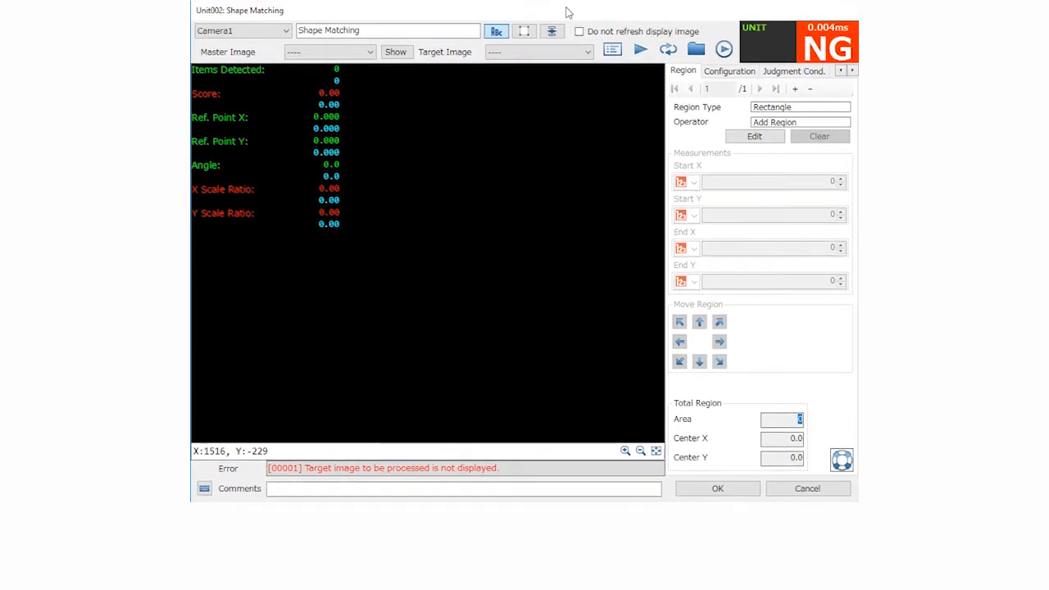
{"action": "left_click", "coordinate": [373, 54]}
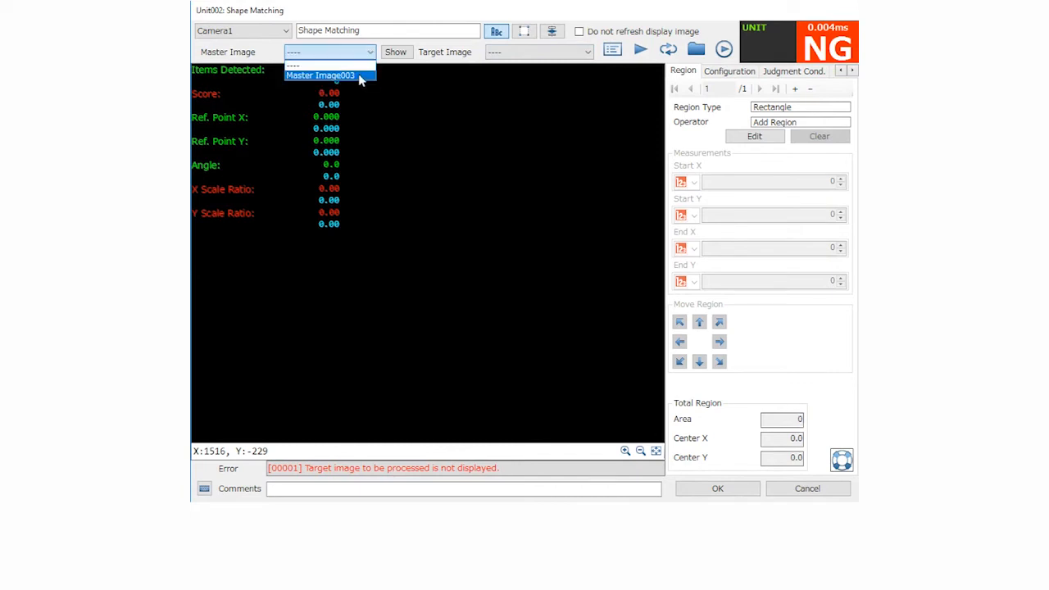
{"action": "left_click", "coordinate": [361, 75]}
{"action": "left_click", "coordinate": [551, 54]}
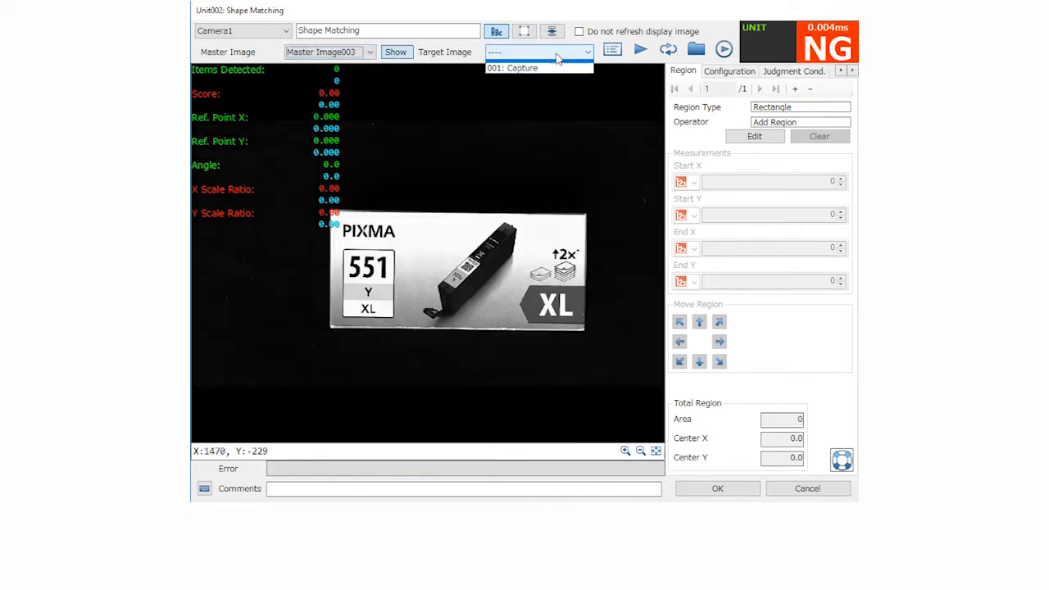
{"action": "left_click", "coordinate": [533, 76]}
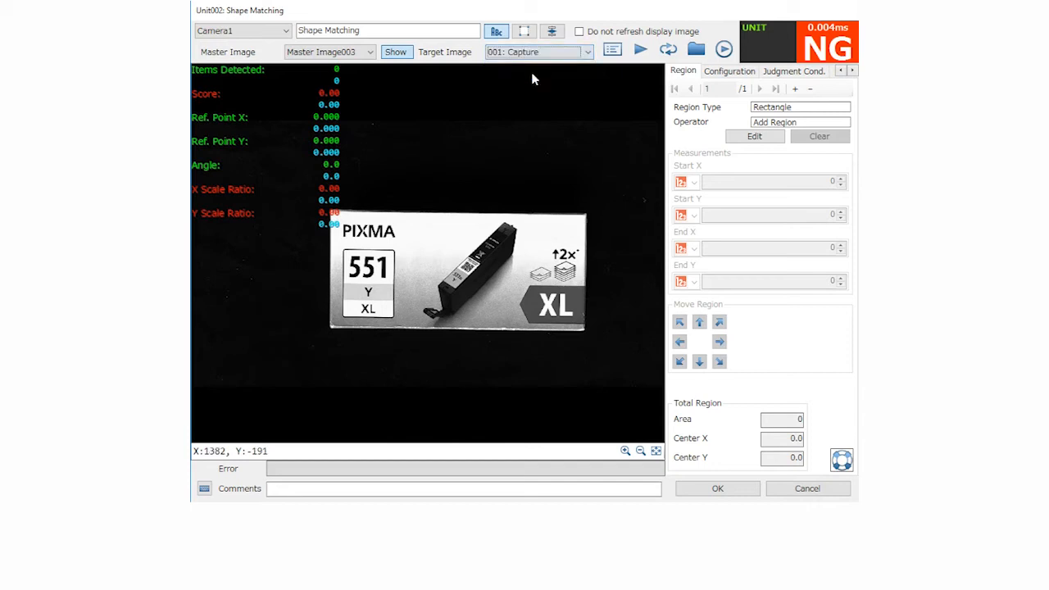
Draw a rectangular search region about 1895 by 1118 pixels covering nearly the whole camera image
{"action": "left_click", "coordinate": [755, 138]}
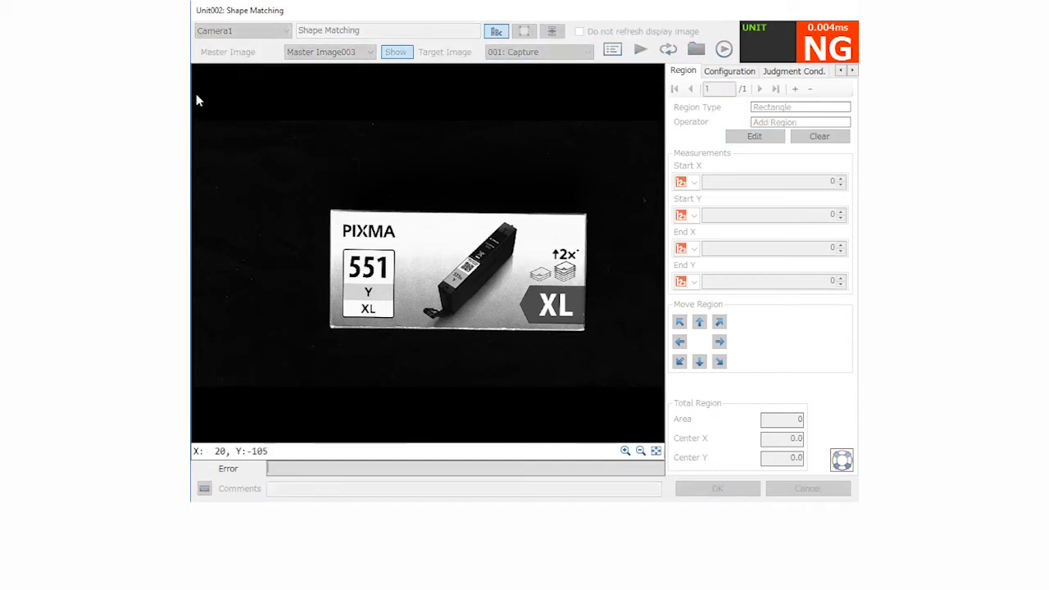
{"action": "left_click_drag", "start_coordinate": [195, 90], "coordinate": [664, 398]}
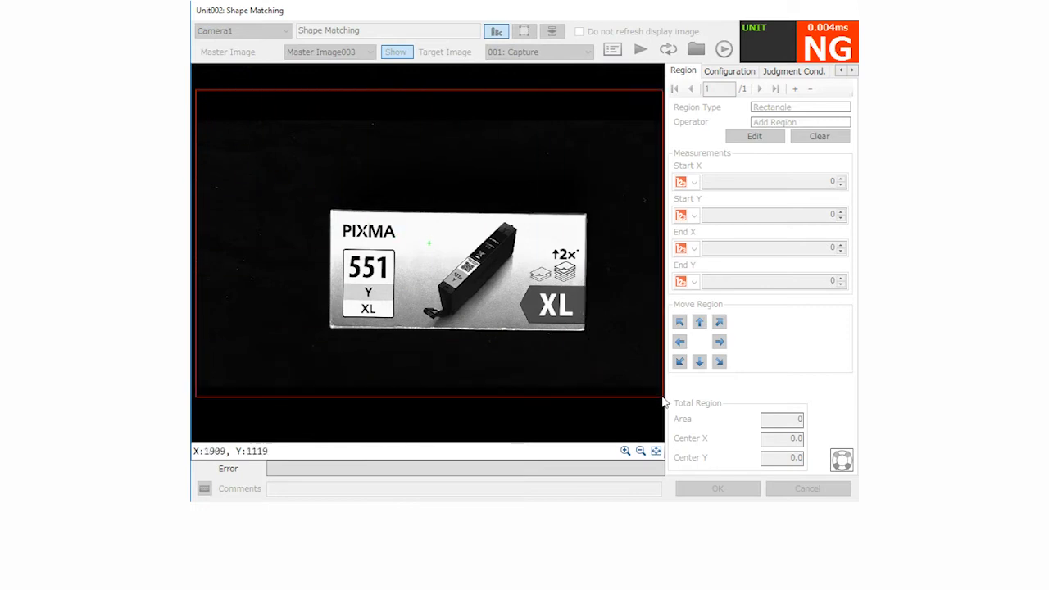
{"action": "double_click", "coordinate": [635, 364]}
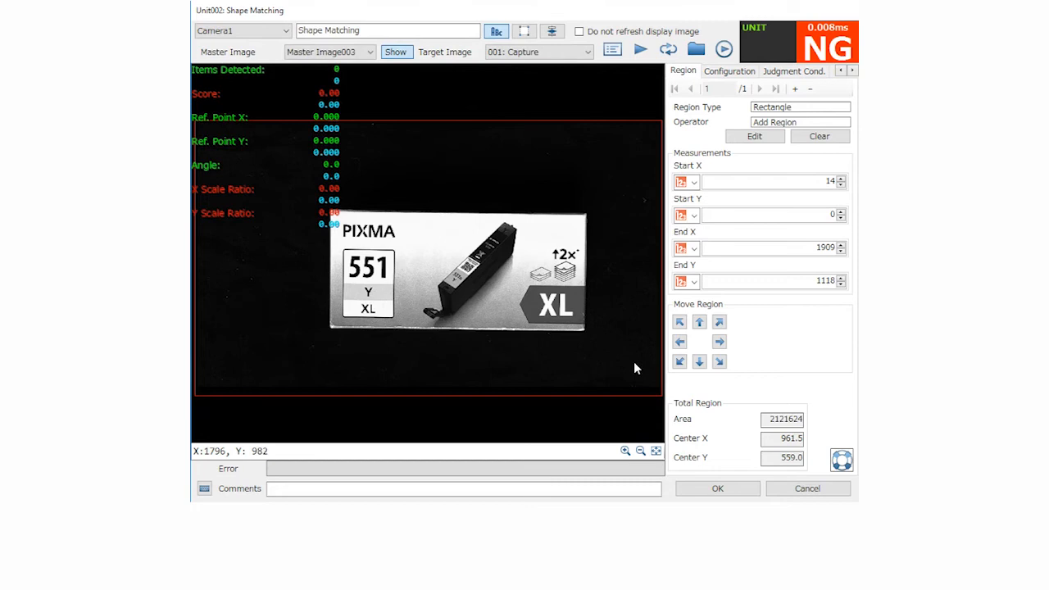
Select 001: Shape Model 001 as the model for the Shape Matching unit
{"action": "left_click", "coordinate": [738, 72]}
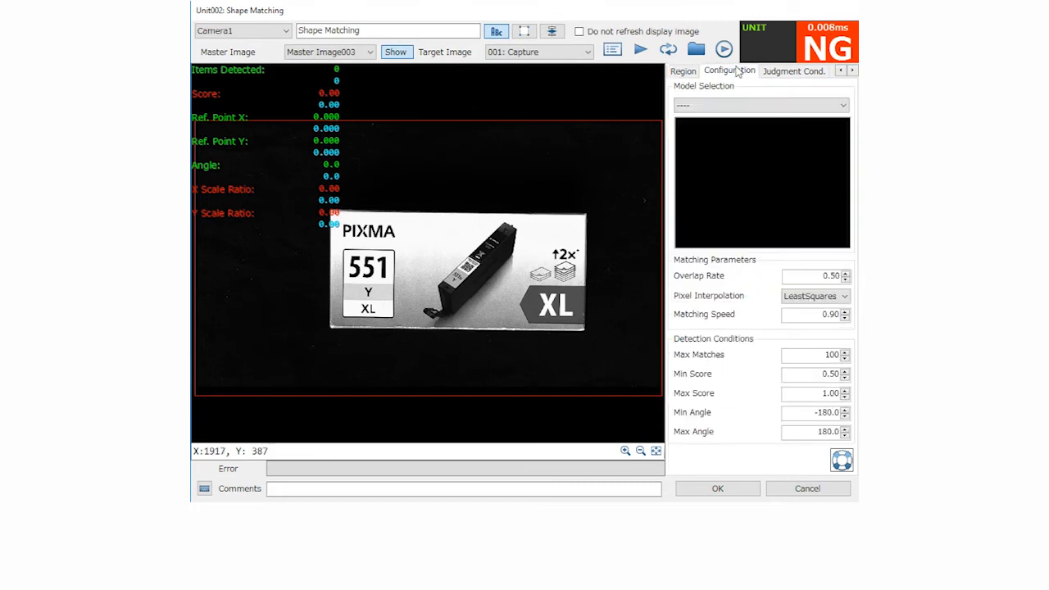
{"action": "left_click", "coordinate": [736, 106]}
{"action": "left_click", "coordinate": [721, 128]}
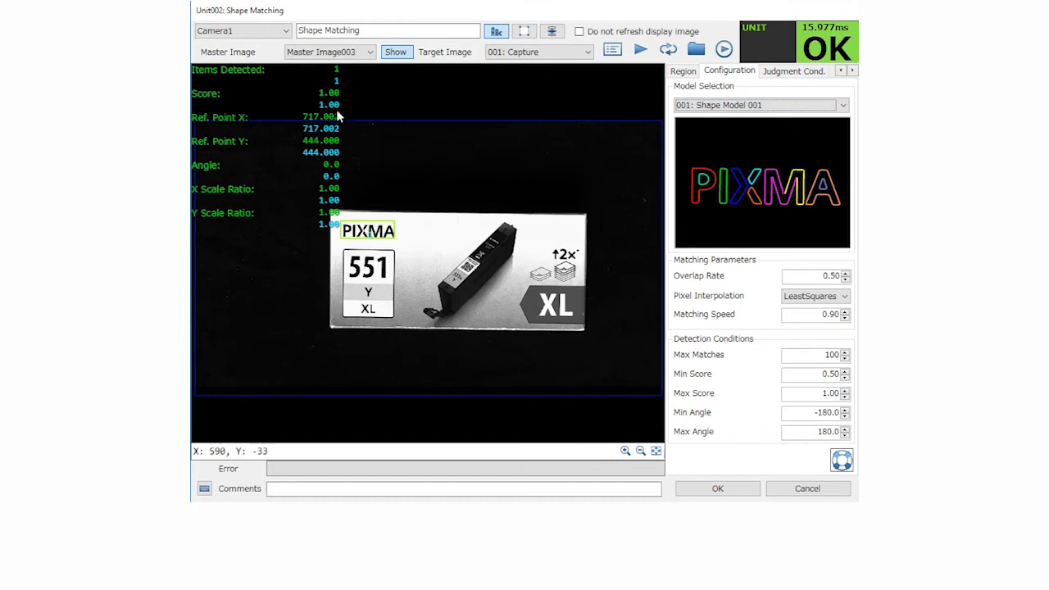
Test the shape matching repeatedly on new captures with one or several boxes in different positions and rotations
{"action": "left_click", "coordinate": [641, 51]}
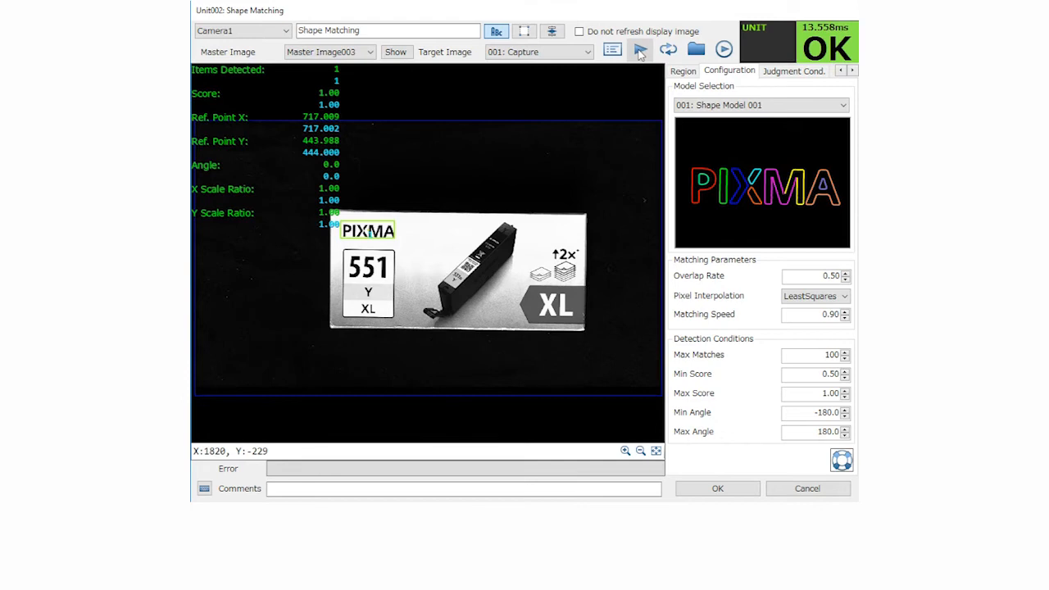
{"action": "left_click", "coordinate": [640, 51]}
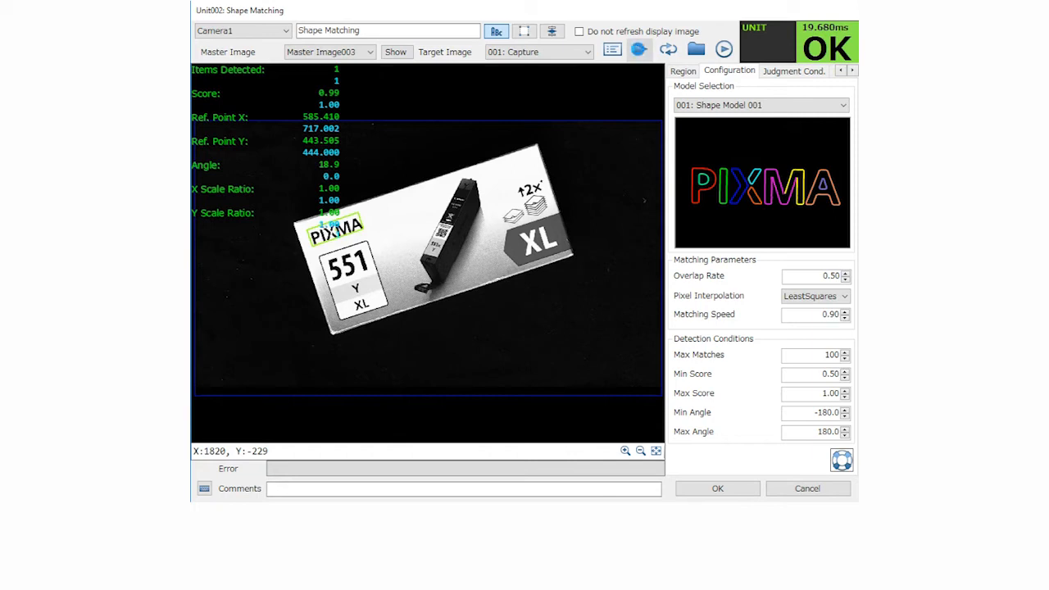
{"action": "left_click", "coordinate": [640, 51]}
{"action": "left_click", "coordinate": [640, 51]}
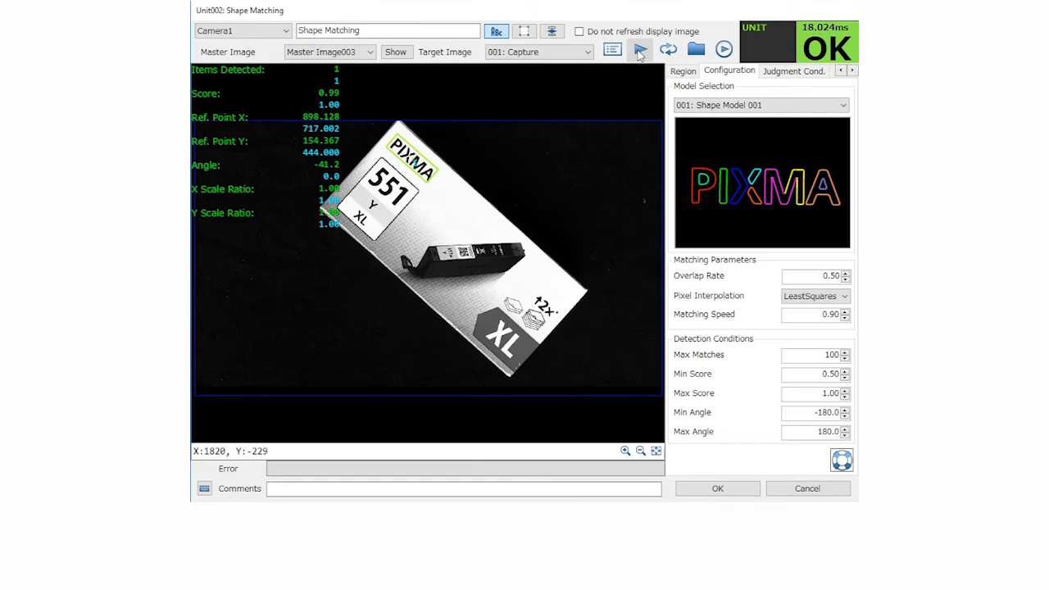
{"action": "left_click", "coordinate": [640, 51]}
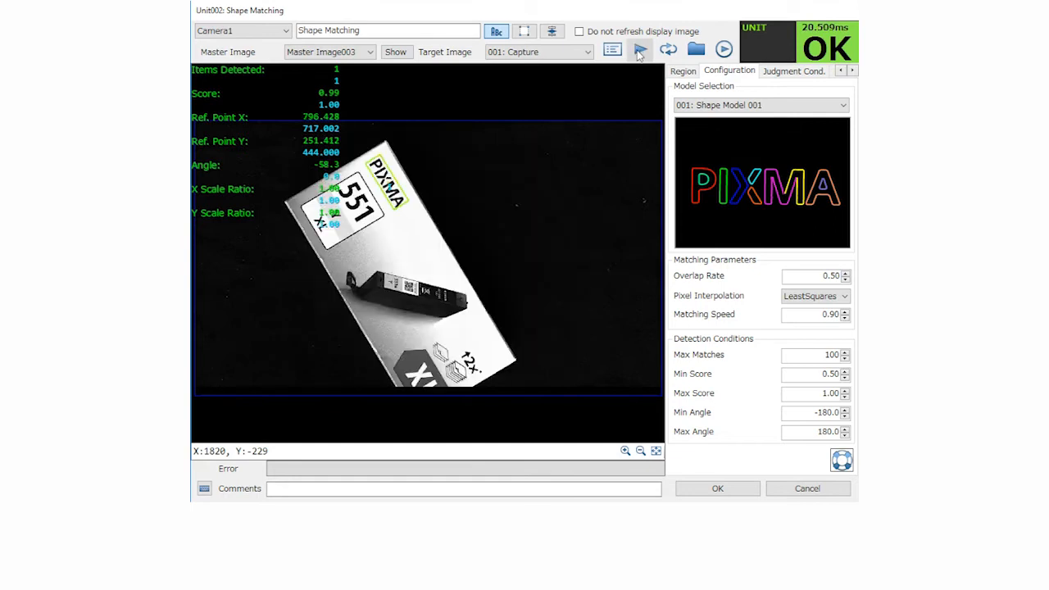
{"action": "left_click", "coordinate": [641, 51]}
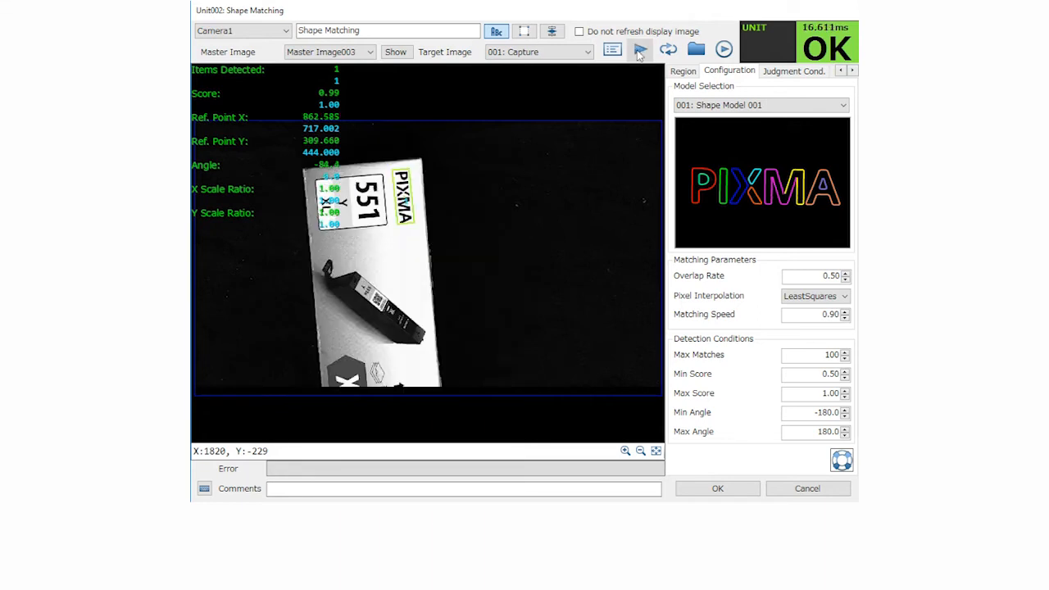
{"action": "left_click", "coordinate": [641, 51]}
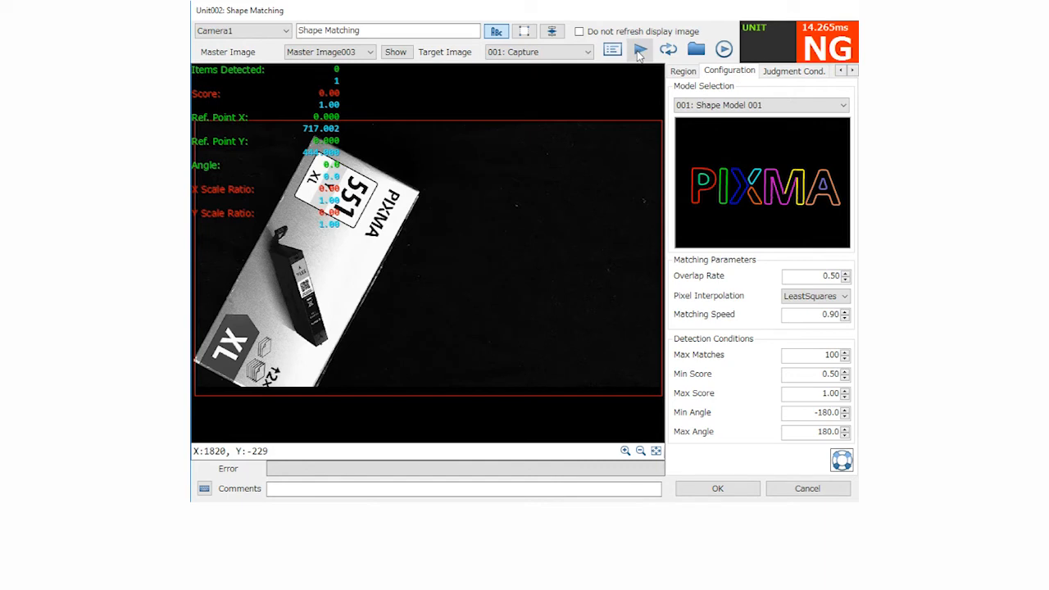
{"action": "left_click", "coordinate": [640, 51]}
{"action": "left_click", "coordinate": [640, 50]}
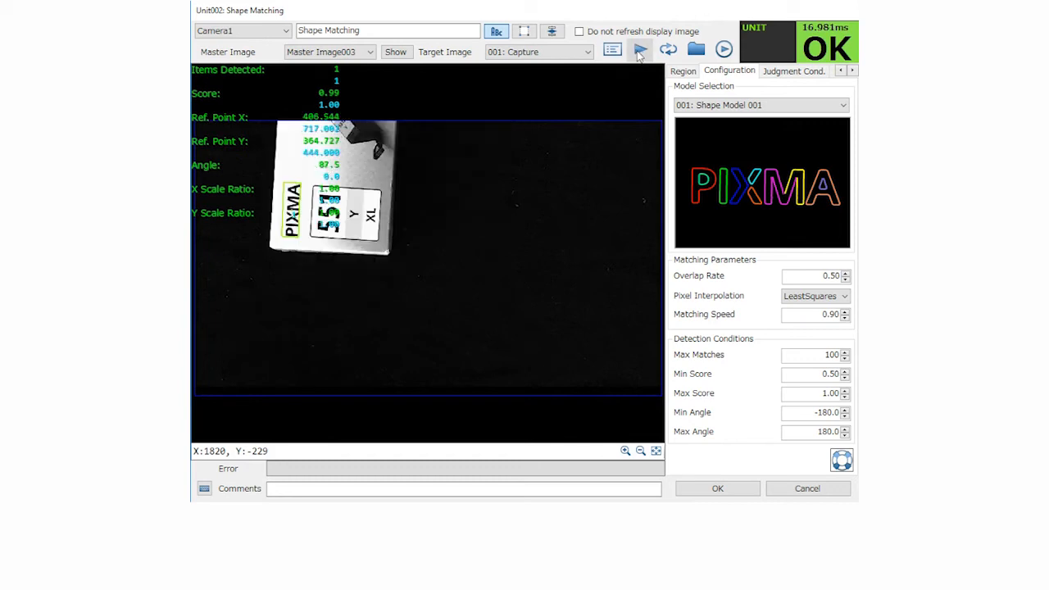
{"action": "left_click", "coordinate": [640, 51]}
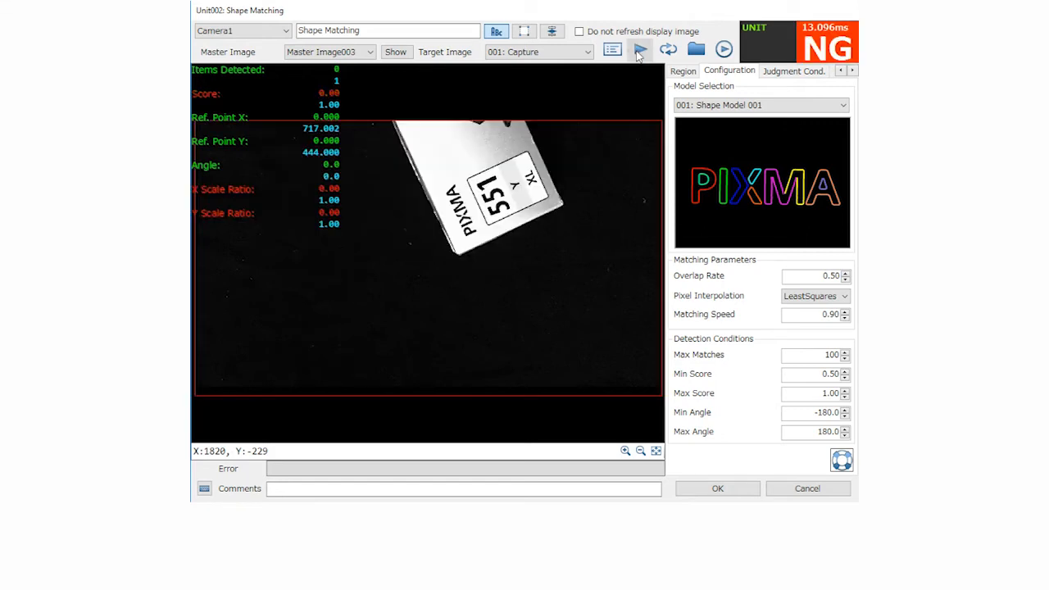
{"action": "left_click", "coordinate": [640, 51]}
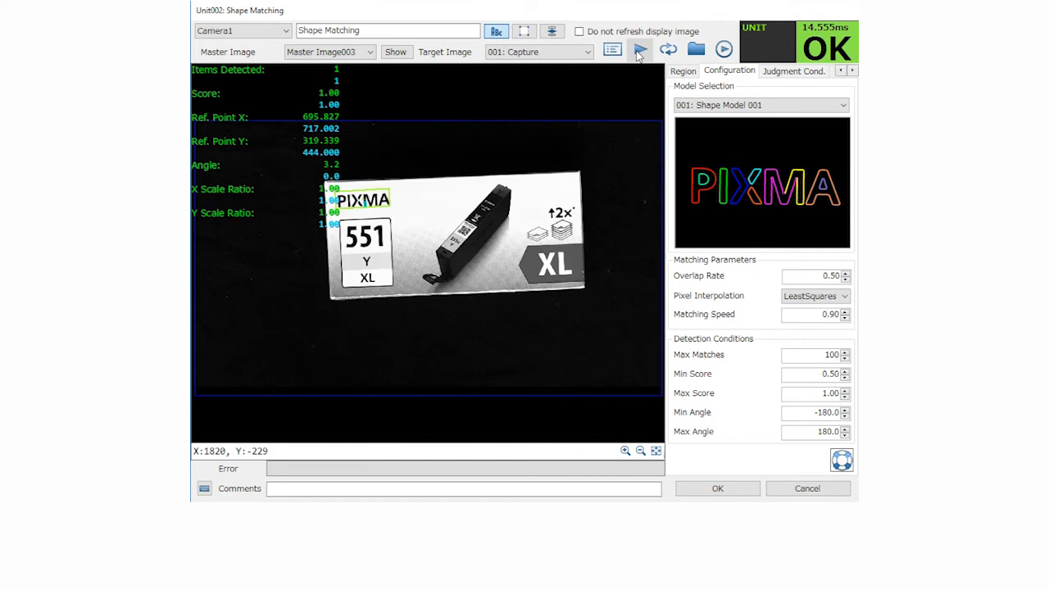
{"action": "left_click", "coordinate": [639, 52]}
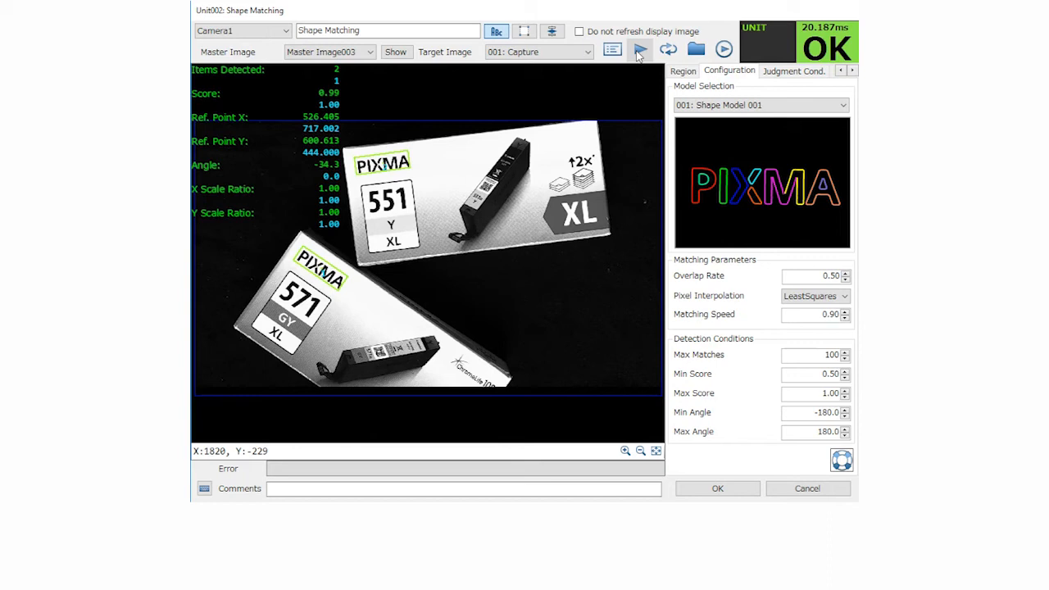
{"action": "left_click", "coordinate": [639, 51]}
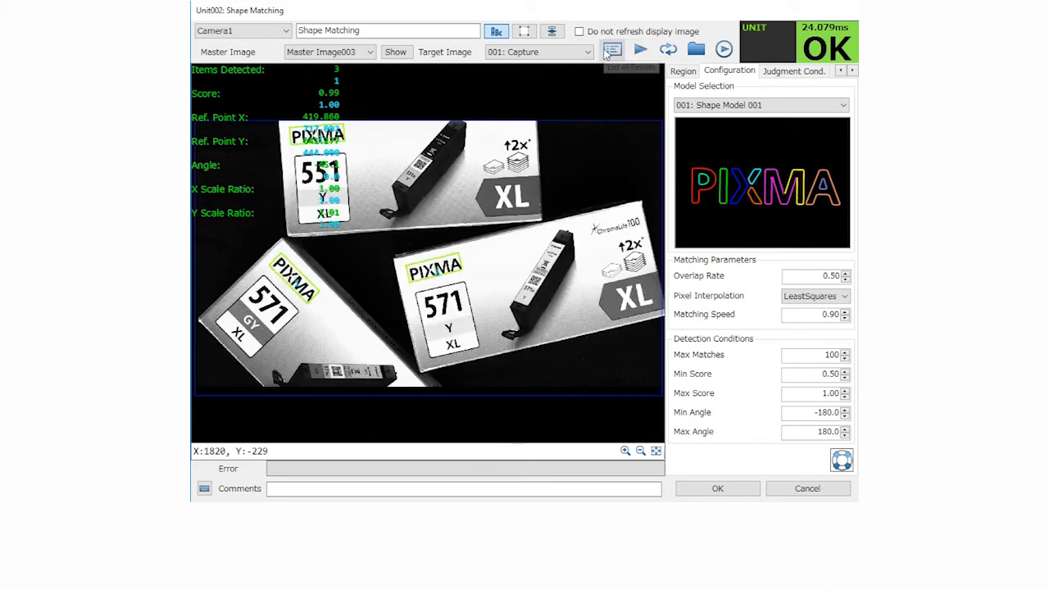
Review the list of match results sorted by score in descending and ascending order, and accept the Shape Matching unit's settings
{"action": "left_click", "coordinate": [613, 52]}
{"action": "left_click_drag", "start_coordinate": [235, 41], "coordinate": [713, 54]}
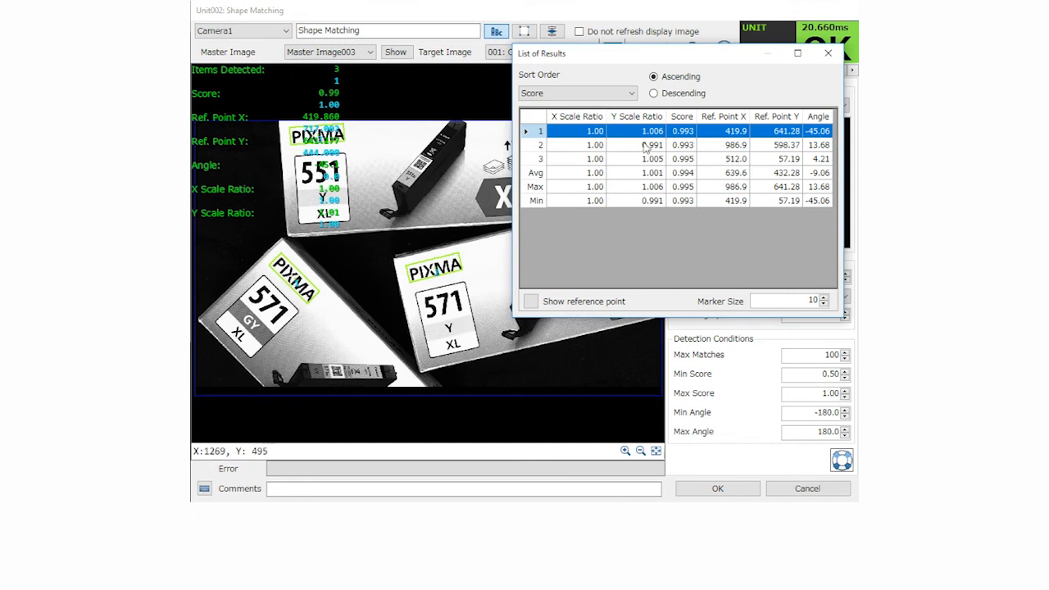
{"action": "left_click", "coordinate": [655, 95]}
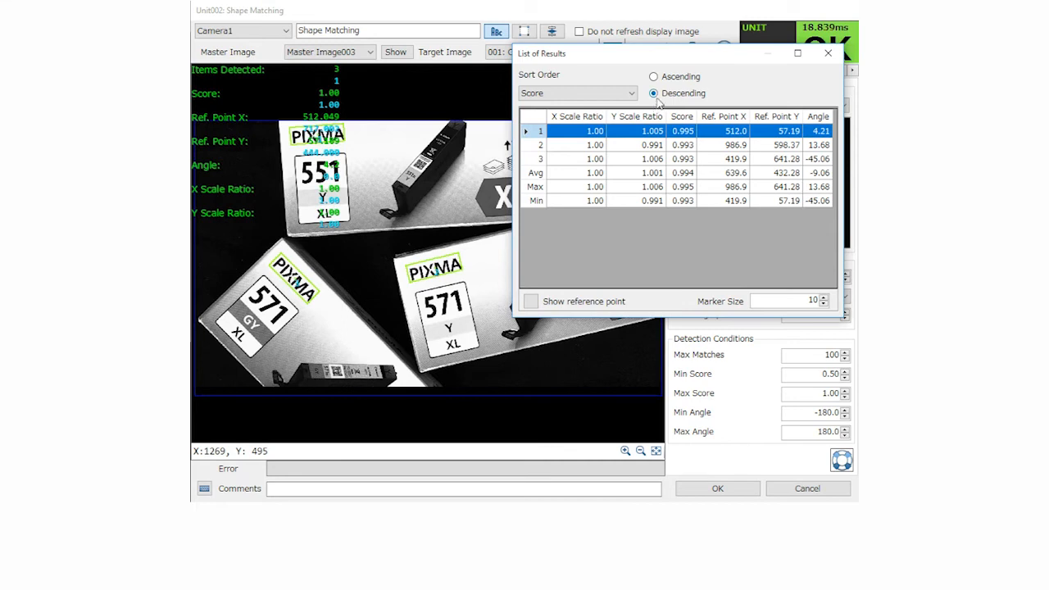
{"action": "left_click", "coordinate": [654, 77]}
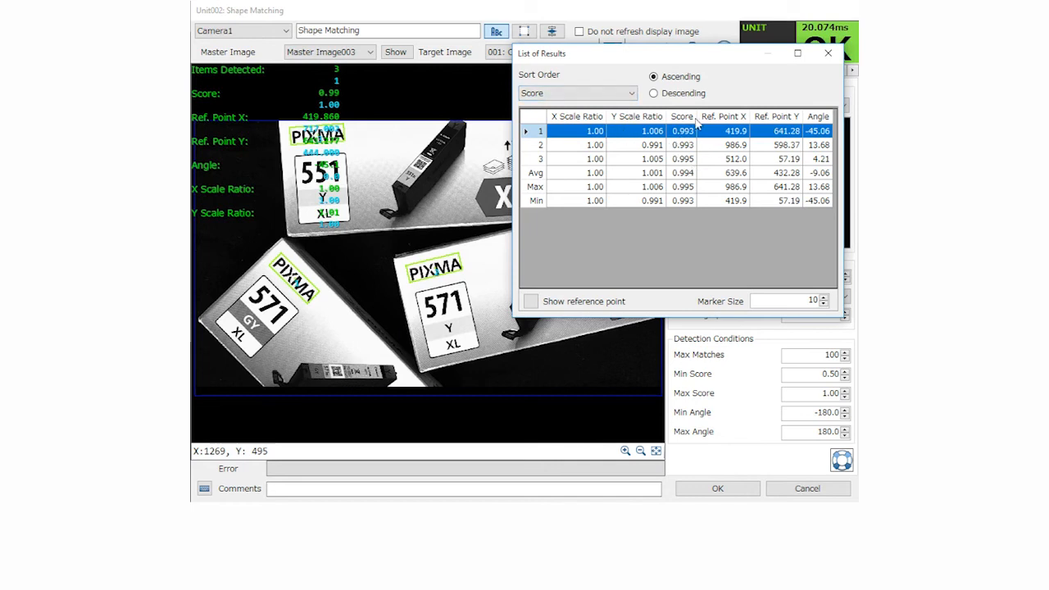
{"action": "left_click", "coordinate": [830, 55]}
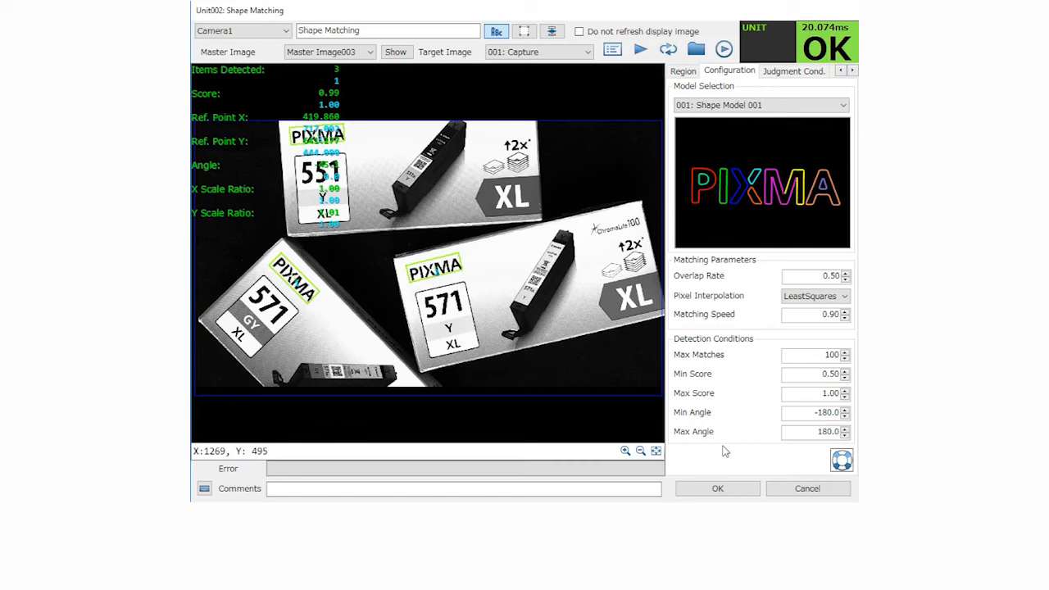
{"action": "left_click", "coordinate": [719, 489]}
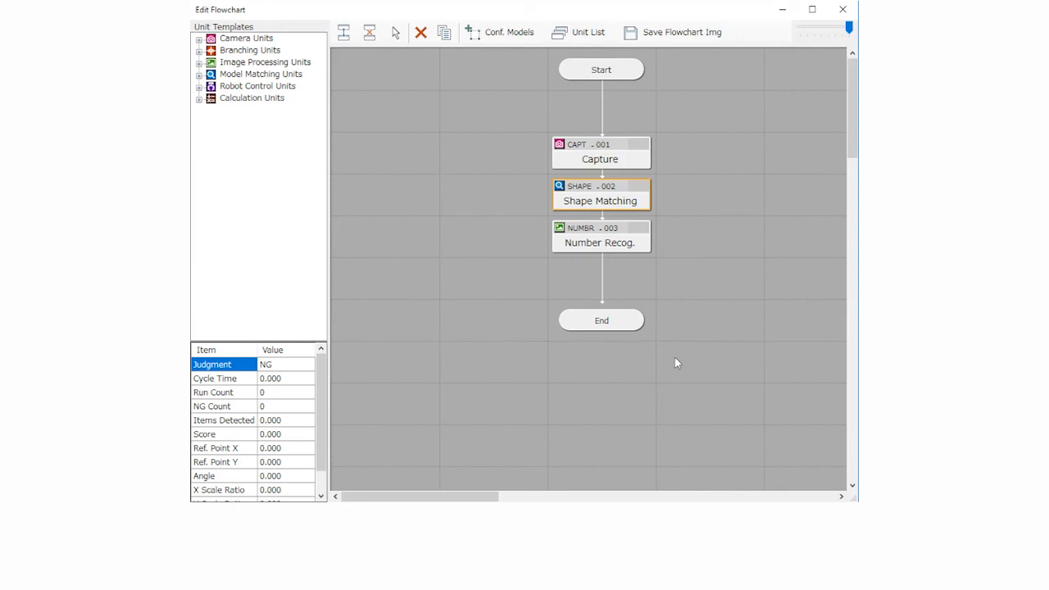
Set the Number Recog. unit to Master Image003 and target 001: Capture, with a rectangular region about 167 by 108 pixels around the number 551
{"action": "double_click", "coordinate": [611, 245]}
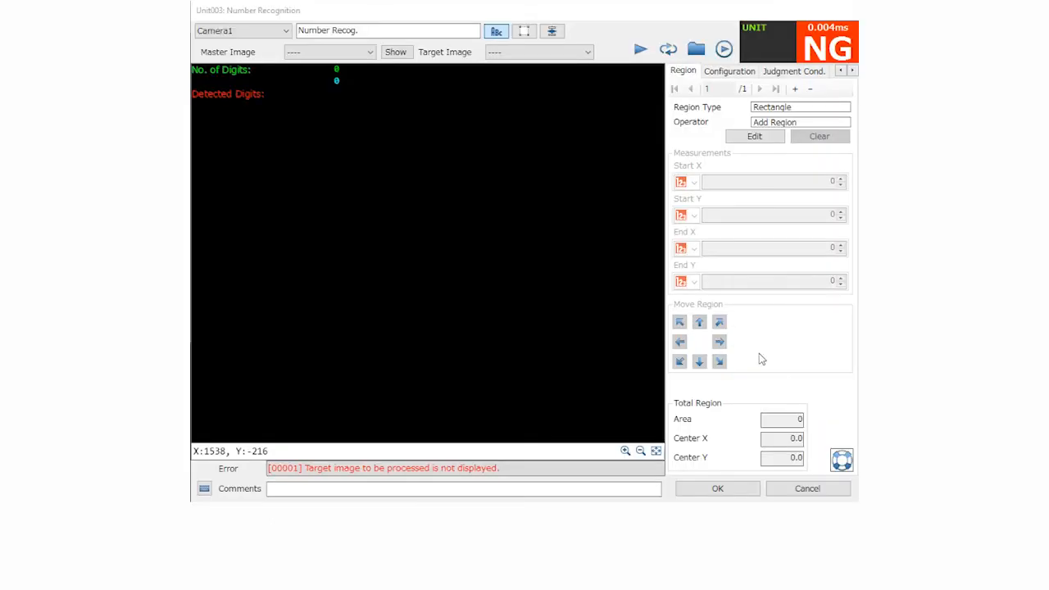
{"action": "left_click", "coordinate": [371, 54]}
{"action": "left_click", "coordinate": [336, 75]}
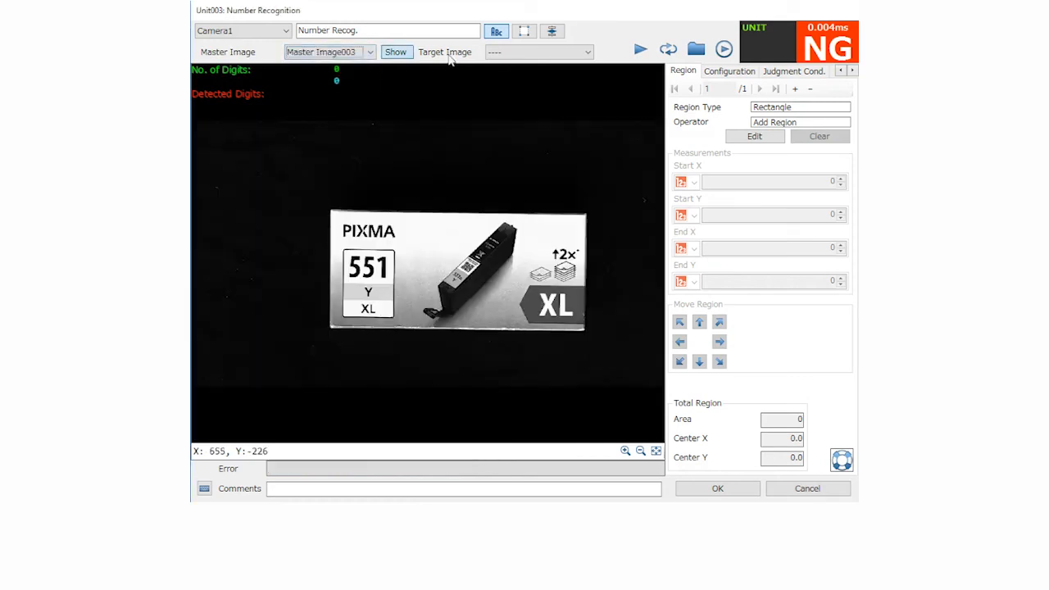
{"action": "left_click", "coordinate": [569, 56]}
{"action": "left_click", "coordinate": [532, 77]}
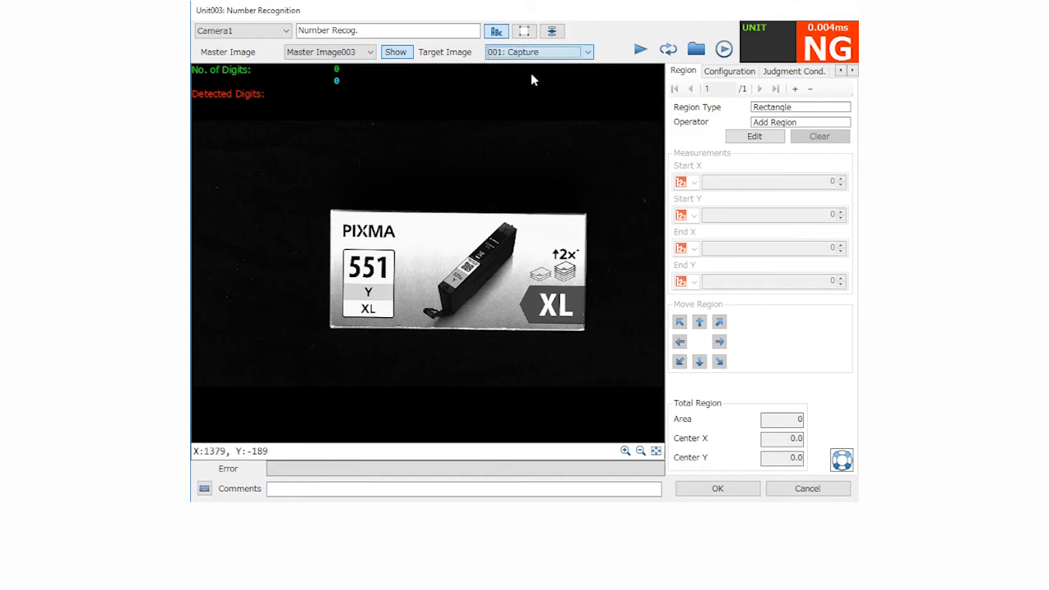
{"action": "left_click", "coordinate": [762, 138]}
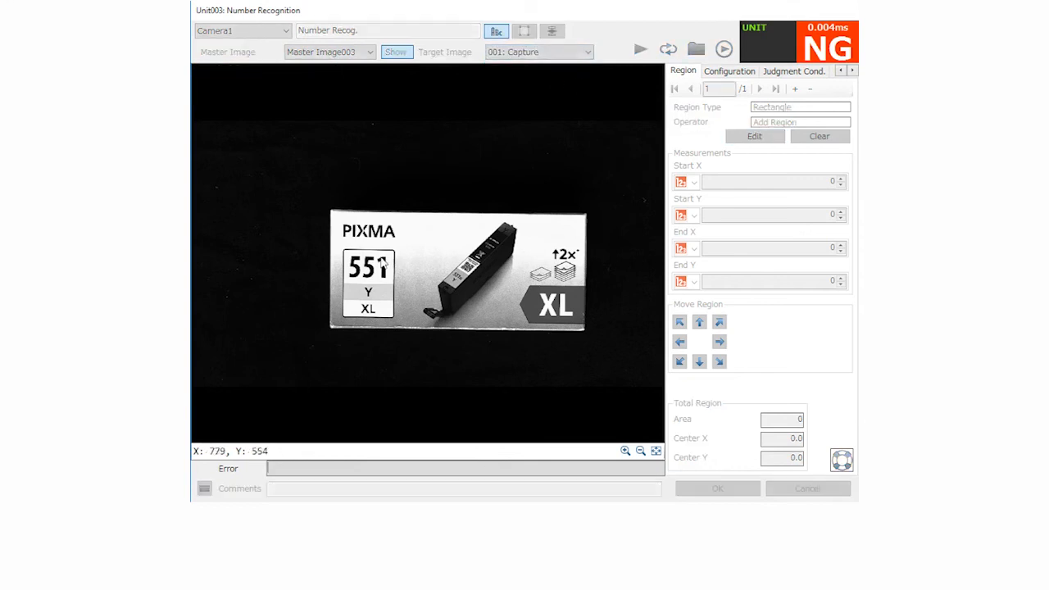
{"action": "left_click_drag", "start_coordinate": [348, 254], "coordinate": [389, 281]}
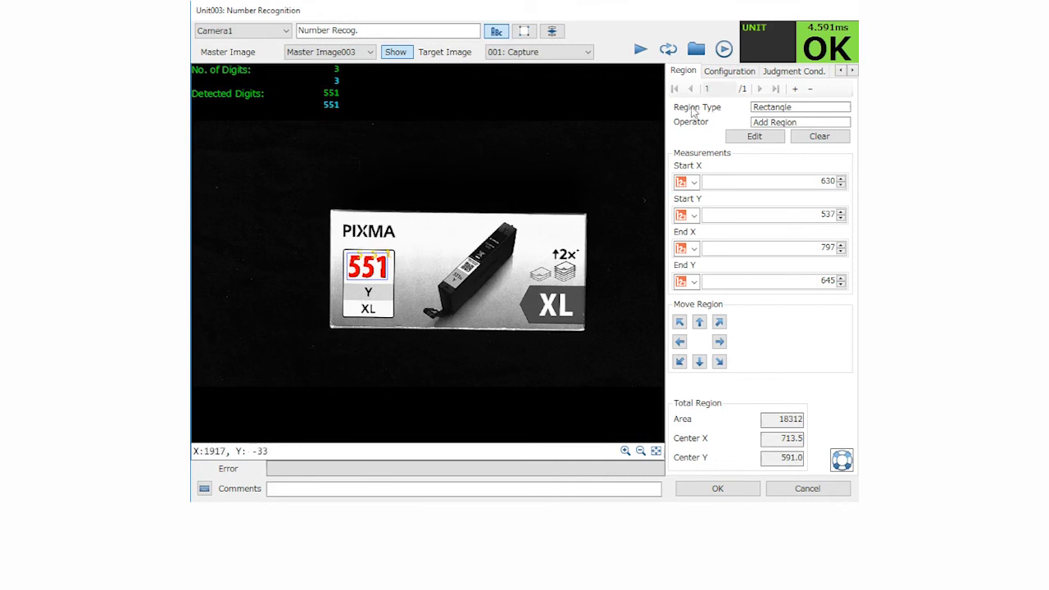
Enable position adjustment of the X coordinate, Y coordinate and θ angle, each based on 002: Shape Matching
{"action": "left_click", "coordinate": [853, 71]}
{"action": "left_click", "coordinate": [853, 71]}
{"action": "left_click", "coordinate": [853, 71]}
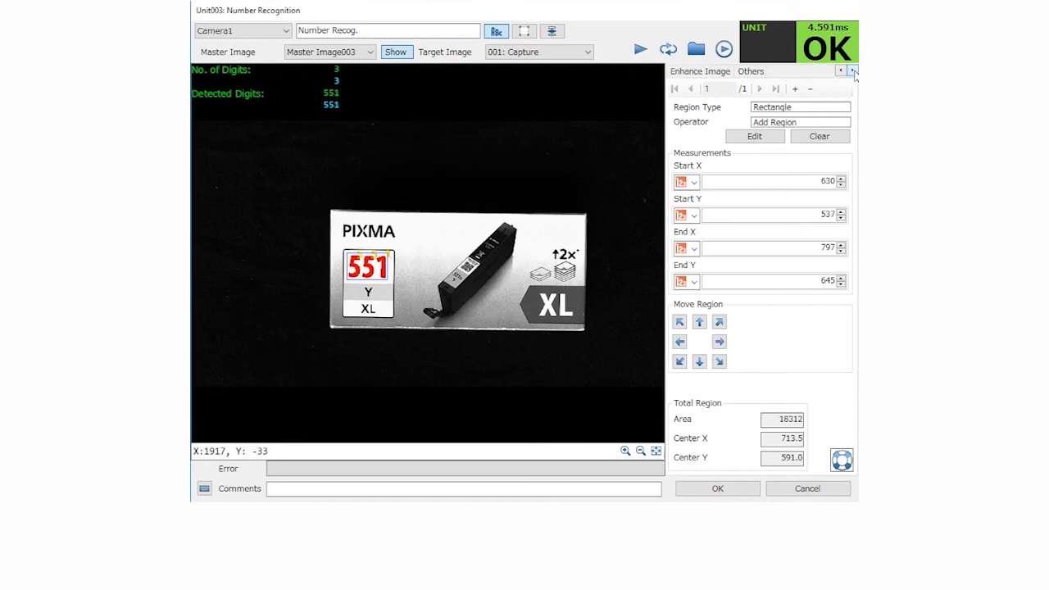
{"action": "left_click", "coordinate": [752, 72]}
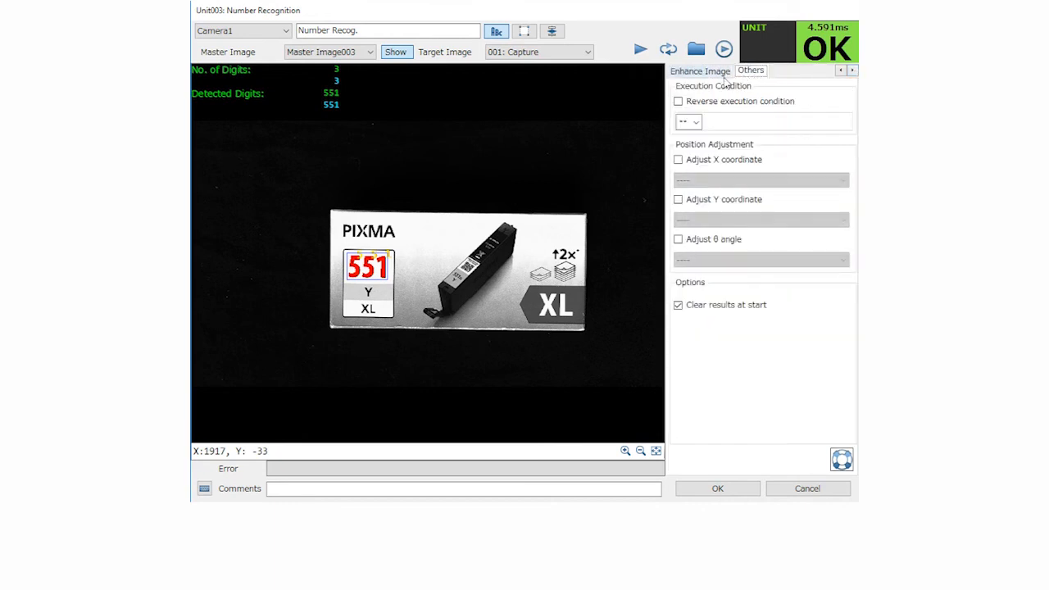
{"action": "left_click", "coordinate": [678, 159]}
{"action": "left_click", "coordinate": [707, 181]}
{"action": "left_click", "coordinate": [707, 203]}
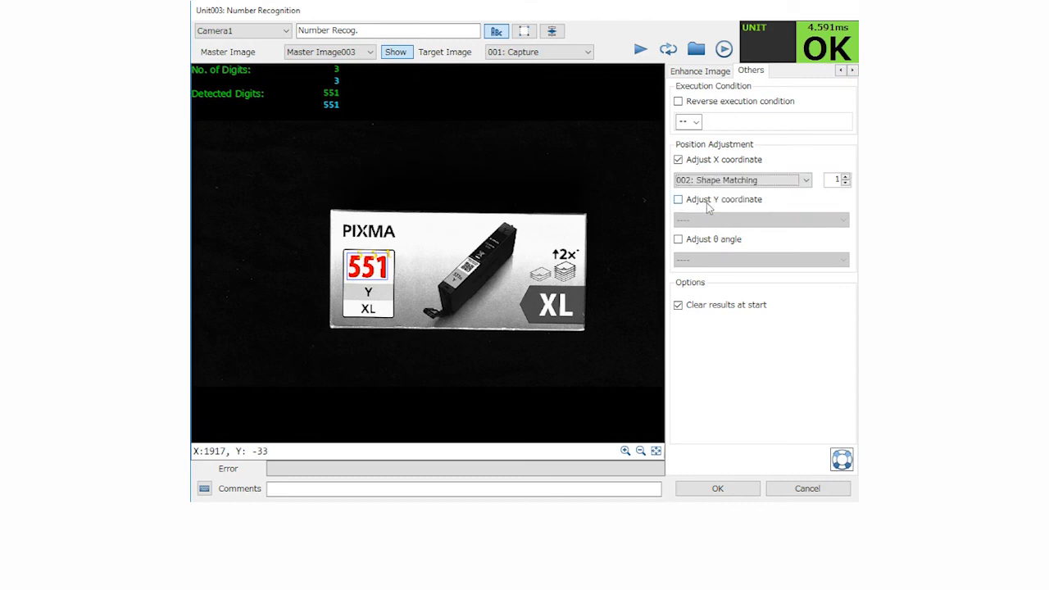
{"action": "left_click", "coordinate": [680, 201]}
{"action": "left_click", "coordinate": [713, 221]}
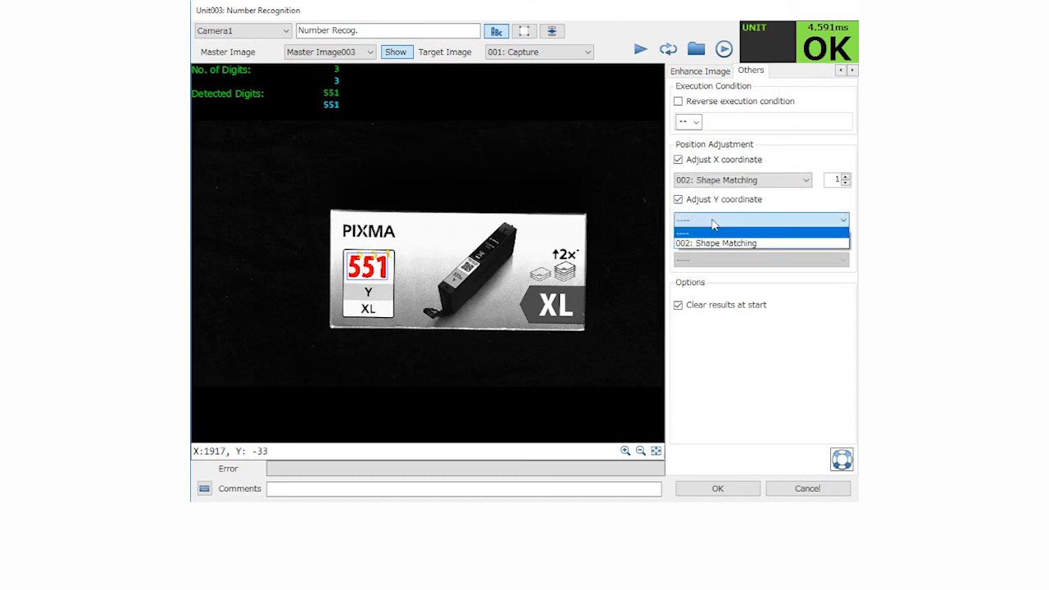
{"action": "left_click", "coordinate": [713, 244]}
{"action": "left_click", "coordinate": [679, 242]}
{"action": "left_click", "coordinate": [710, 260]}
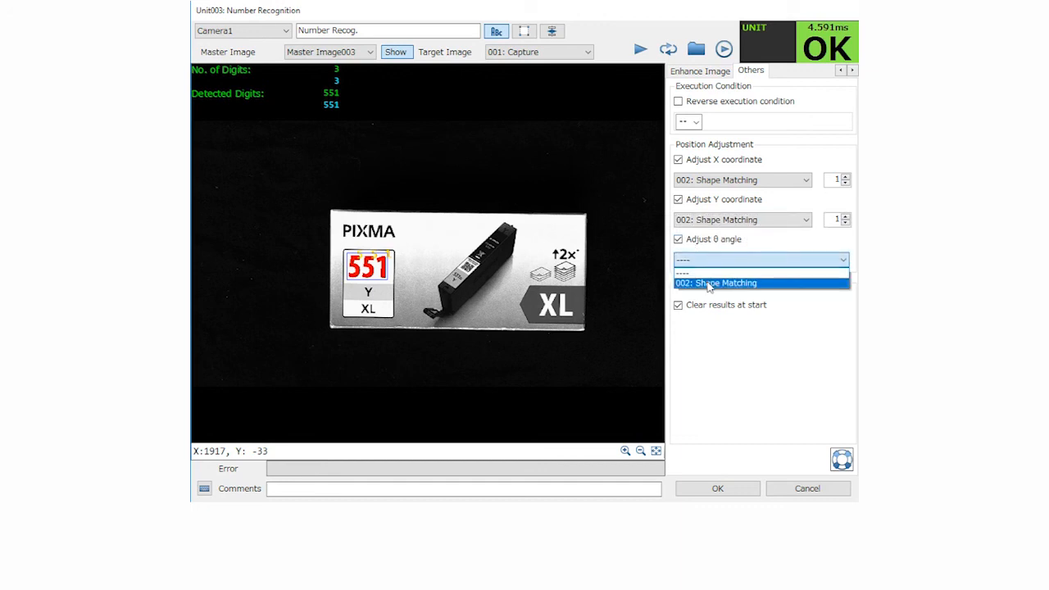
{"action": "left_click", "coordinate": [710, 284]}
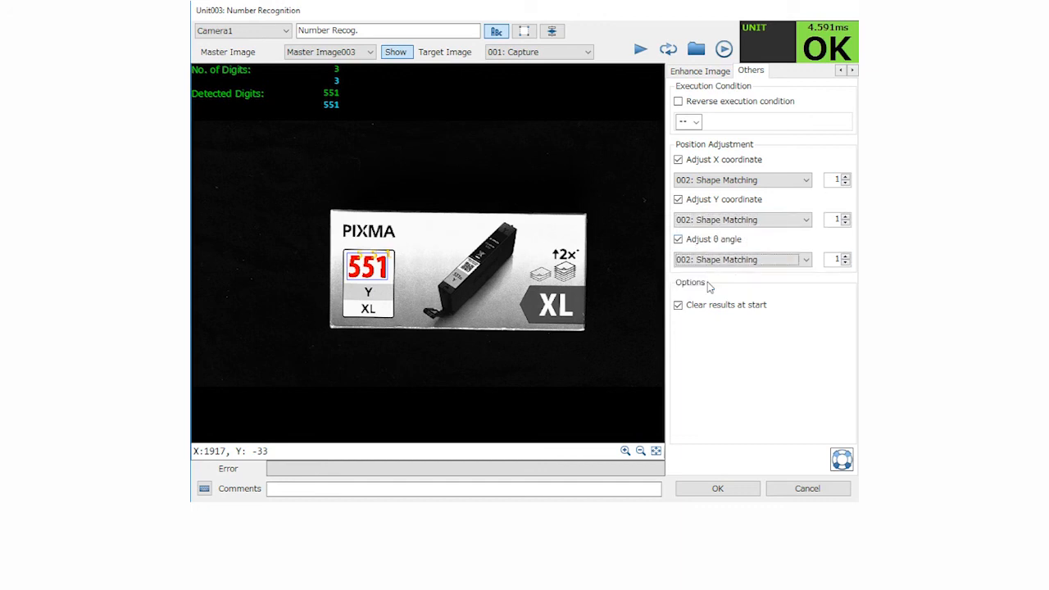
Test the number recognition in Unit mode on new captures with the box moved and rotated
{"action": "left_click", "coordinate": [640, 51]}
{"action": "left_click", "coordinate": [640, 50]}
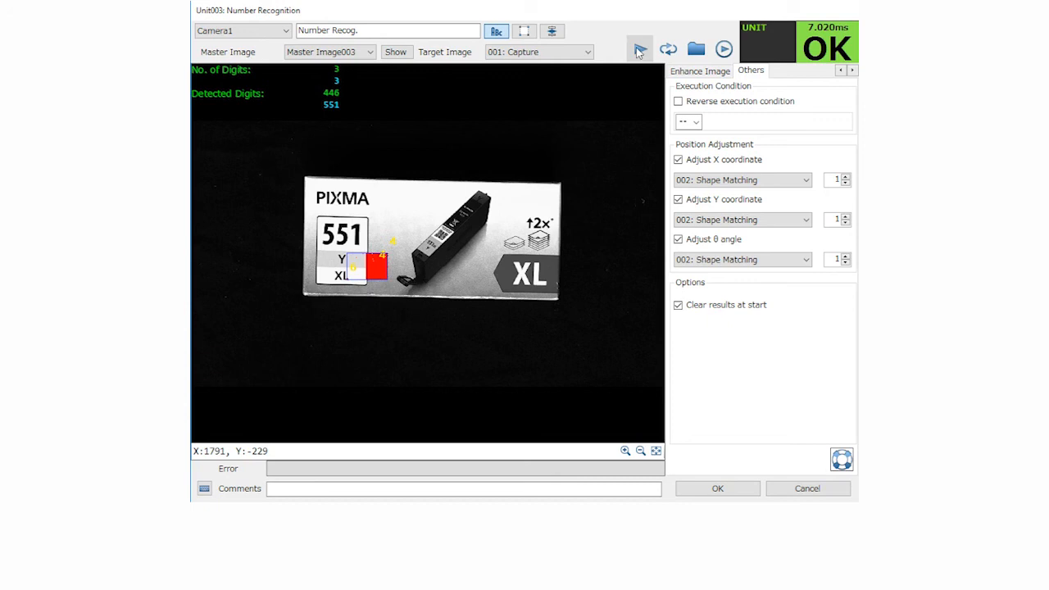
{"action": "left_click", "coordinate": [640, 51]}
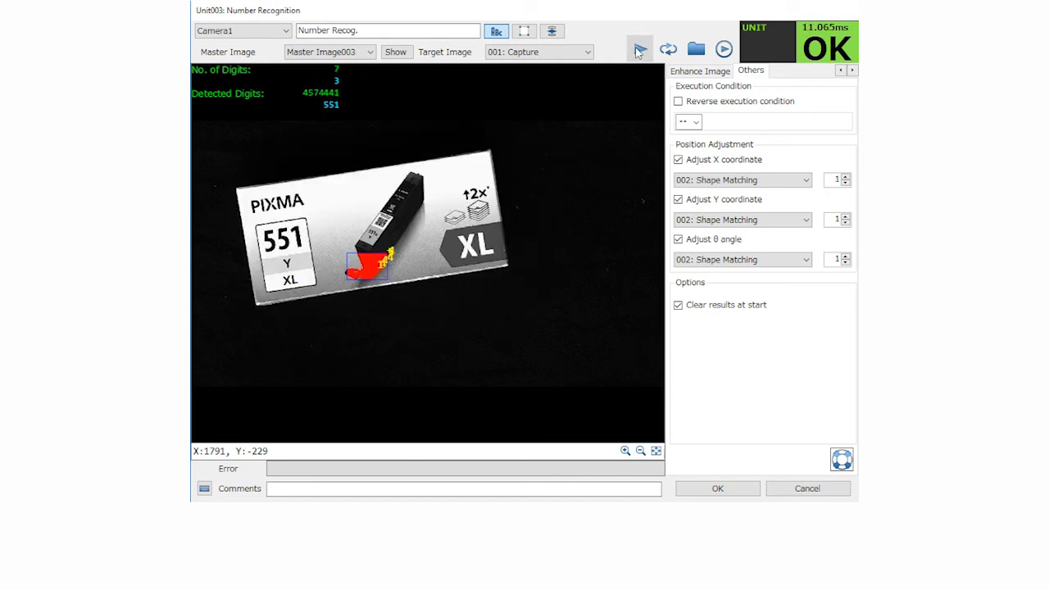
Switch the test run from Unit mode to Flowchart mode and test the number recognition on captures of the shifted, slightly rotated box
{"action": "left_click", "coordinate": [561, 38]}
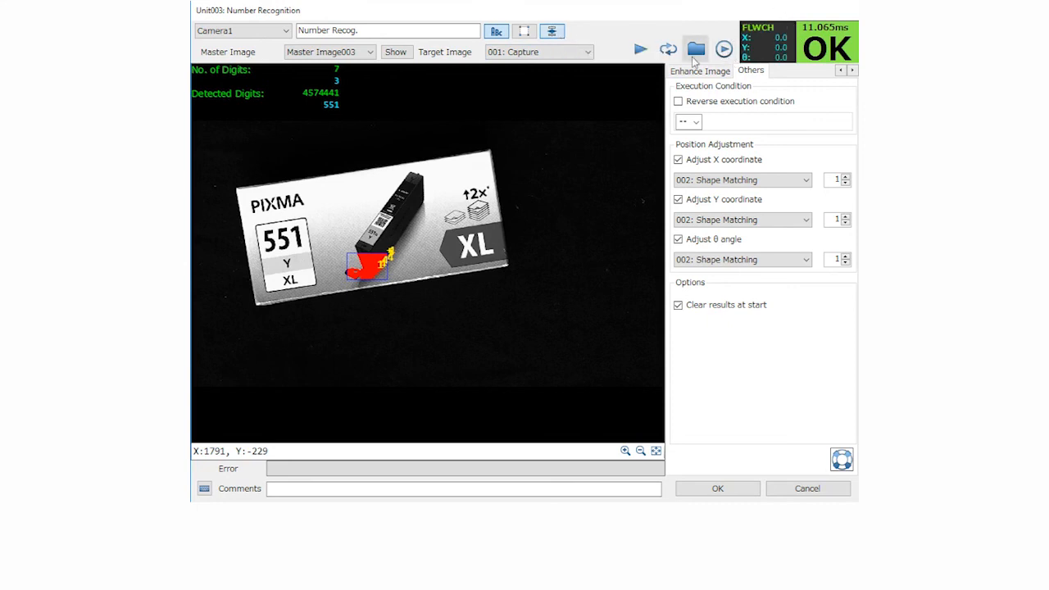
{"action": "left_click", "coordinate": [640, 51]}
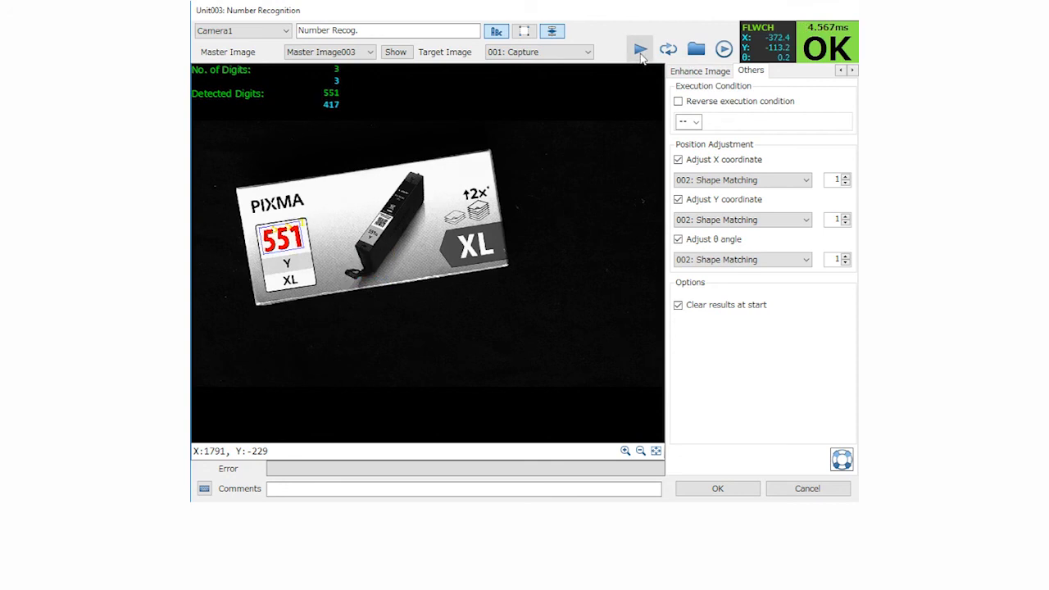
{"action": "left_click", "coordinate": [640, 51]}
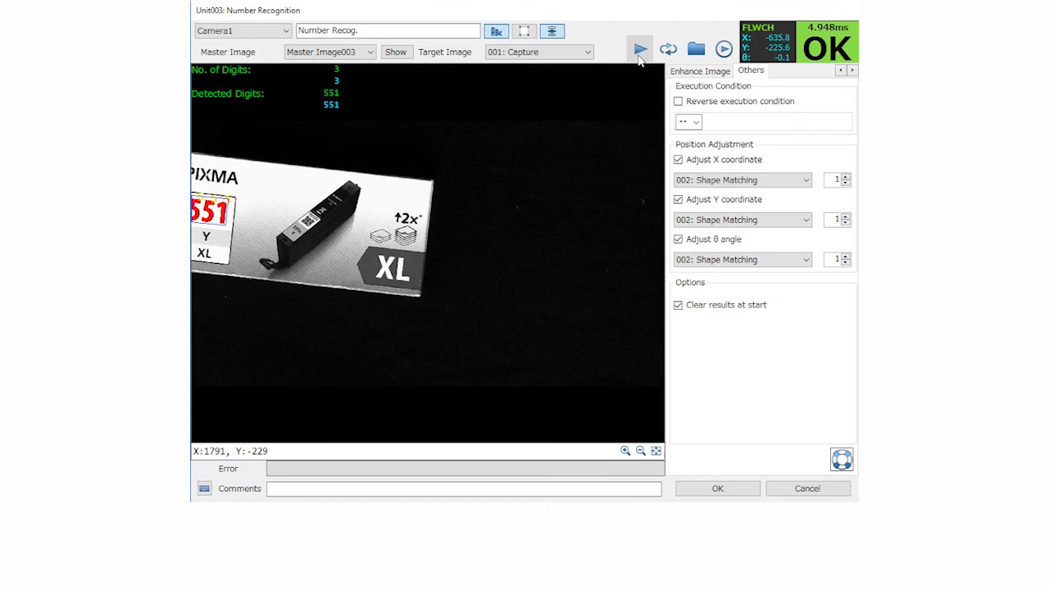
{"action": "left_click", "coordinate": [639, 53]}
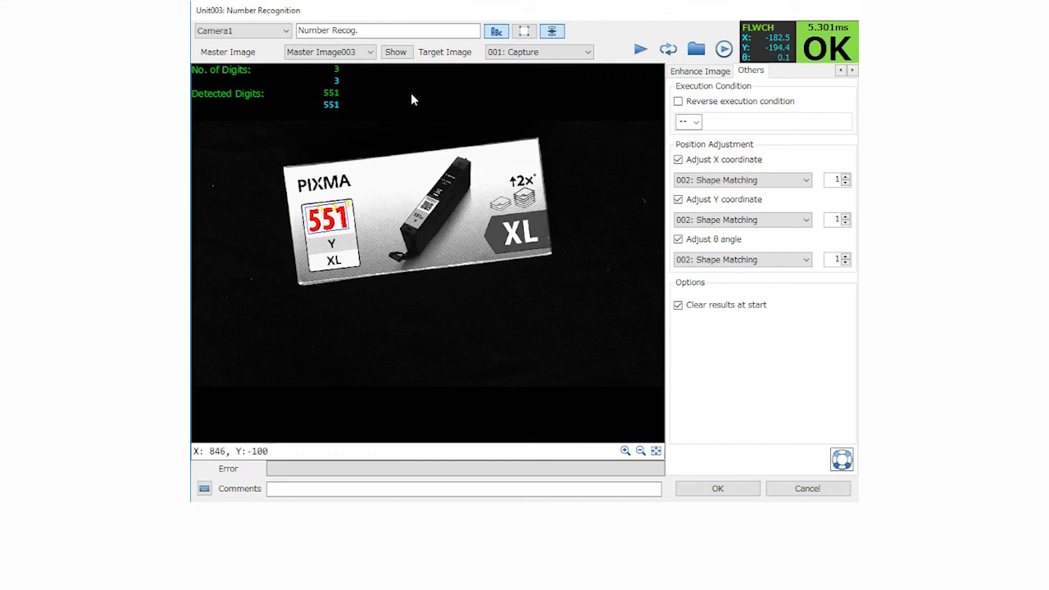
{"action": "left_click", "coordinate": [640, 51]}
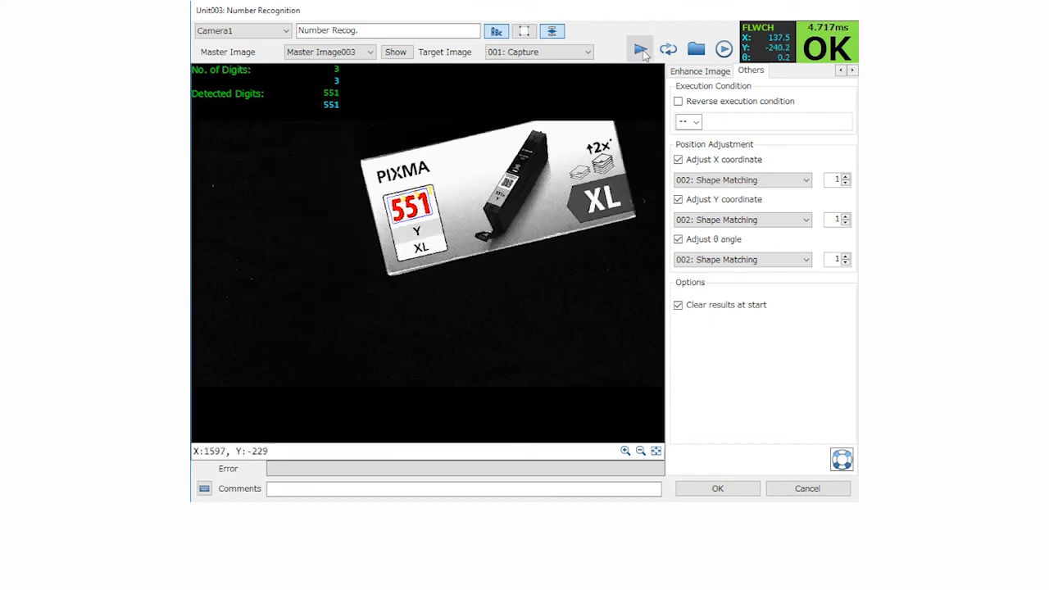
{"action": "left_click", "coordinate": [641, 51]}
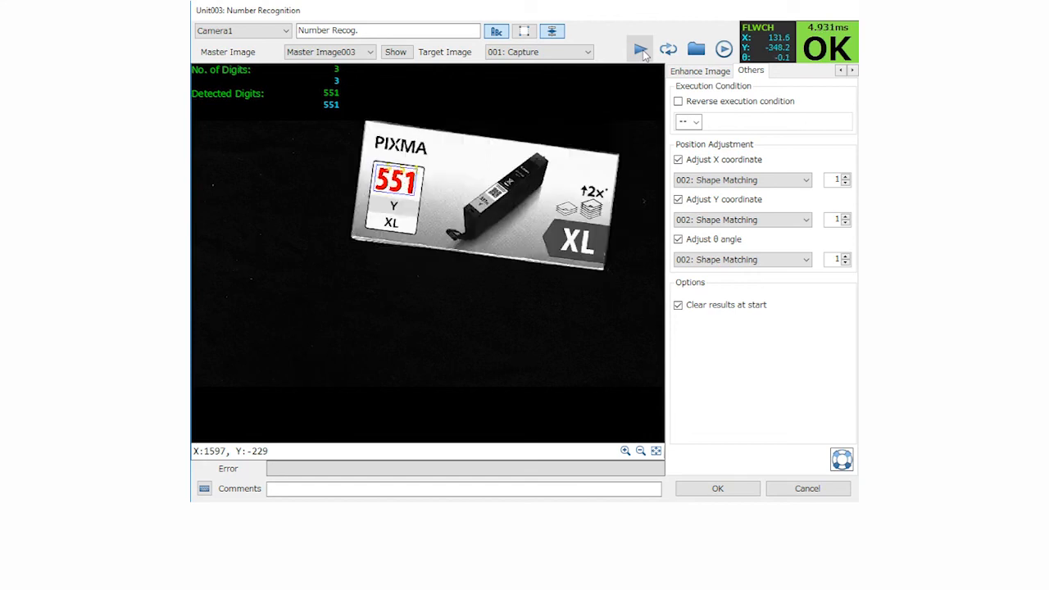
Test the number recognition on captures of the strongly rotated box and accept the Number Recog. unit's settings
{"action": "left_click", "coordinate": [641, 51]}
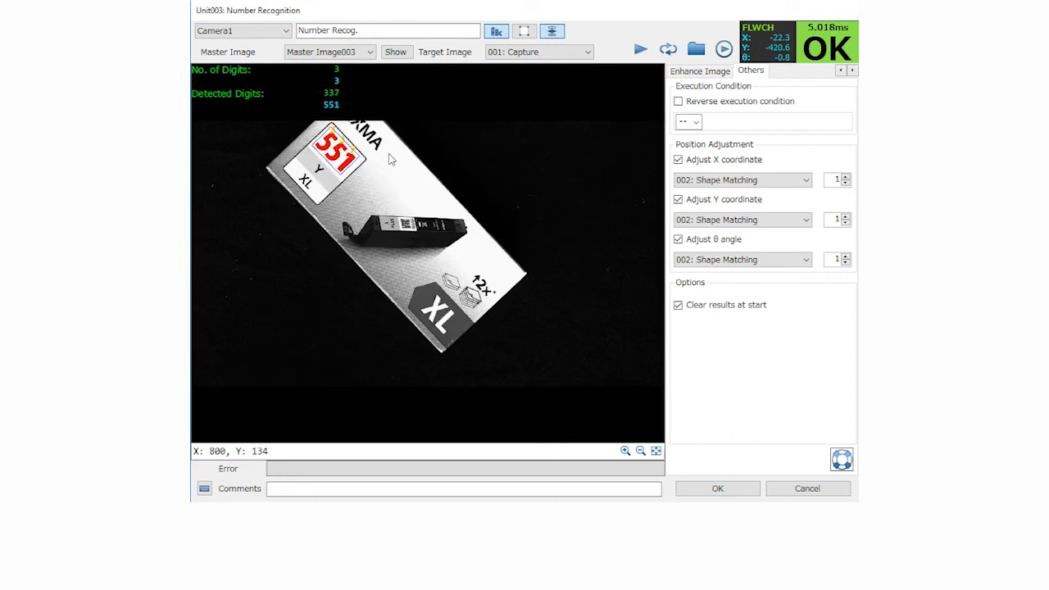
{"action": "left_click", "coordinate": [640, 50]}
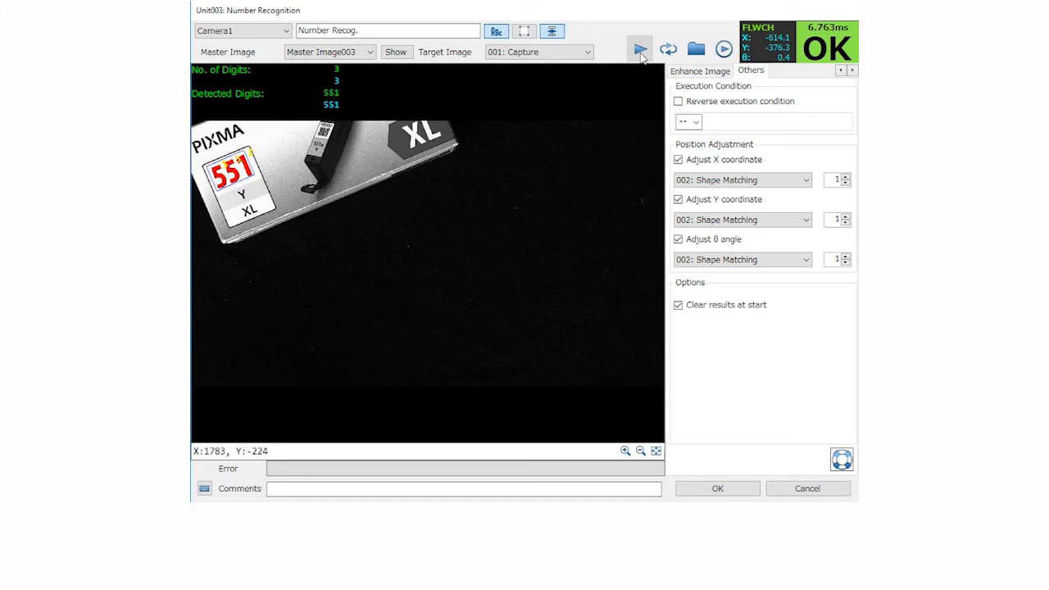
{"action": "left_click", "coordinate": [640, 50]}
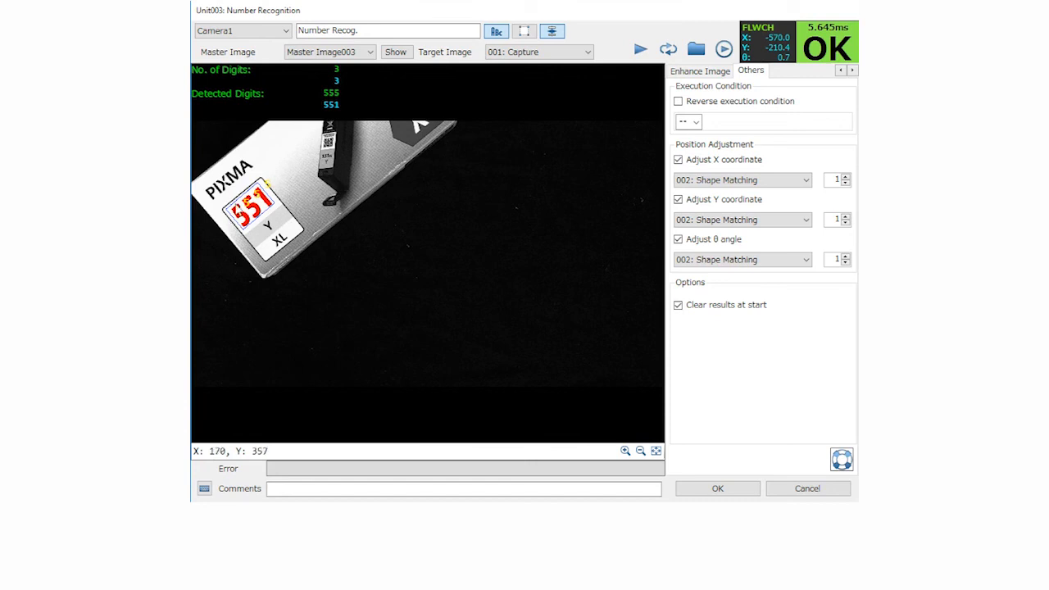
{"action": "left_click", "coordinate": [718, 488]}
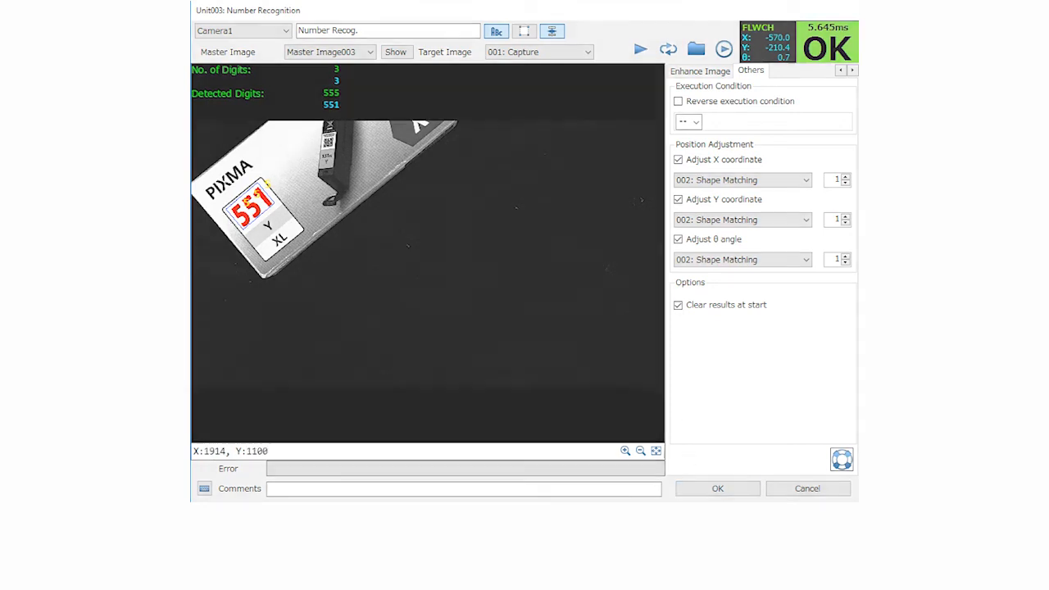